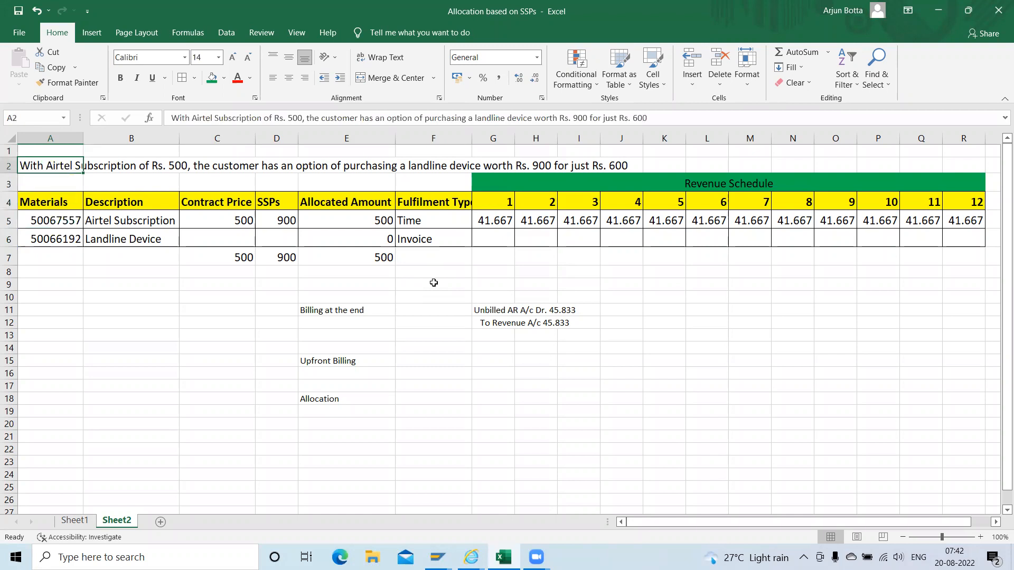
# Read the Airtel Subscription and landline device offer described in row 2 of Sheet2.
pyautogui.press('Right')
pyautogui.press('Right')
pyautogui.press('Right')
pyautogui.press('Right')
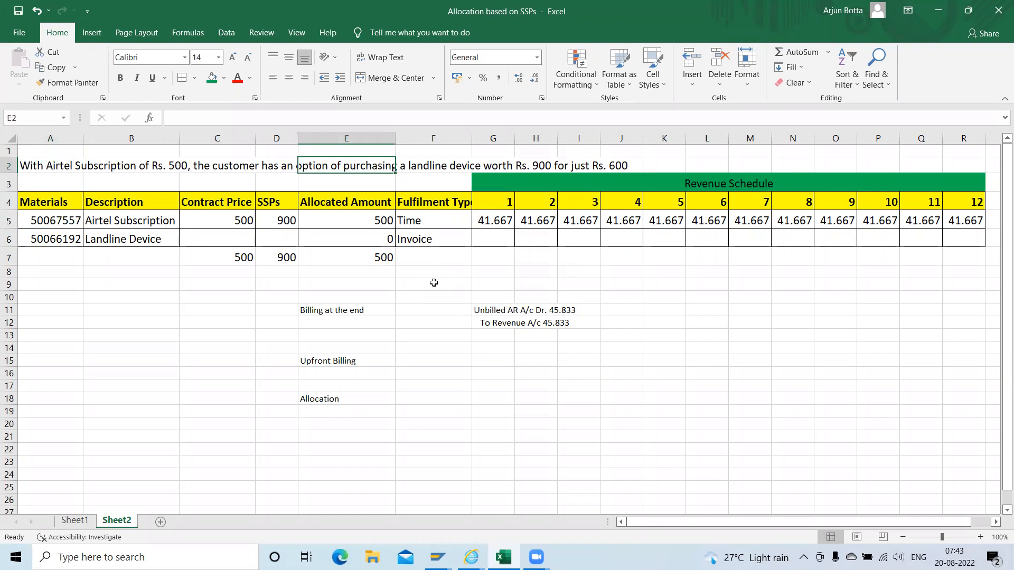
pyautogui.press('Right')
pyautogui.press('Right')
pyautogui.press('Right')
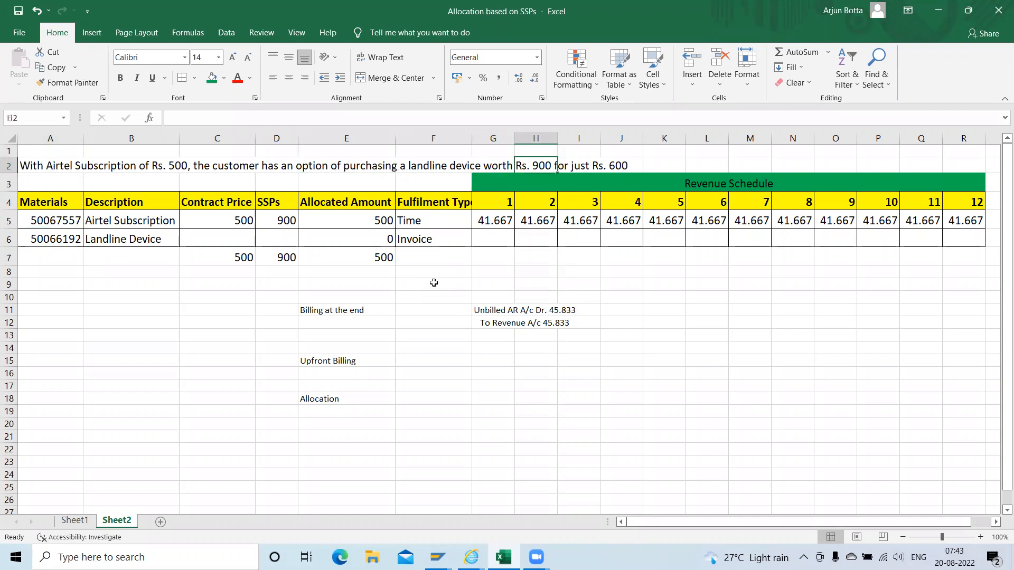
pyautogui.press('Right')
pyautogui.press('Right')
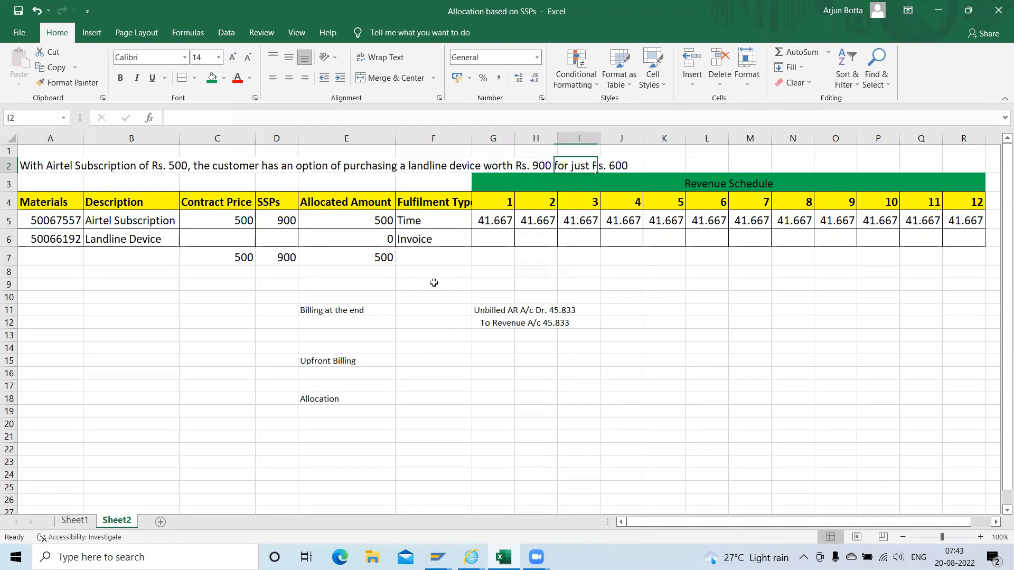
# Examine the Airtel Subscription and Landline Device entries in the Materials column.
pyautogui.press('Down')
pyautogui.press('Down')
pyautogui.press('Down')
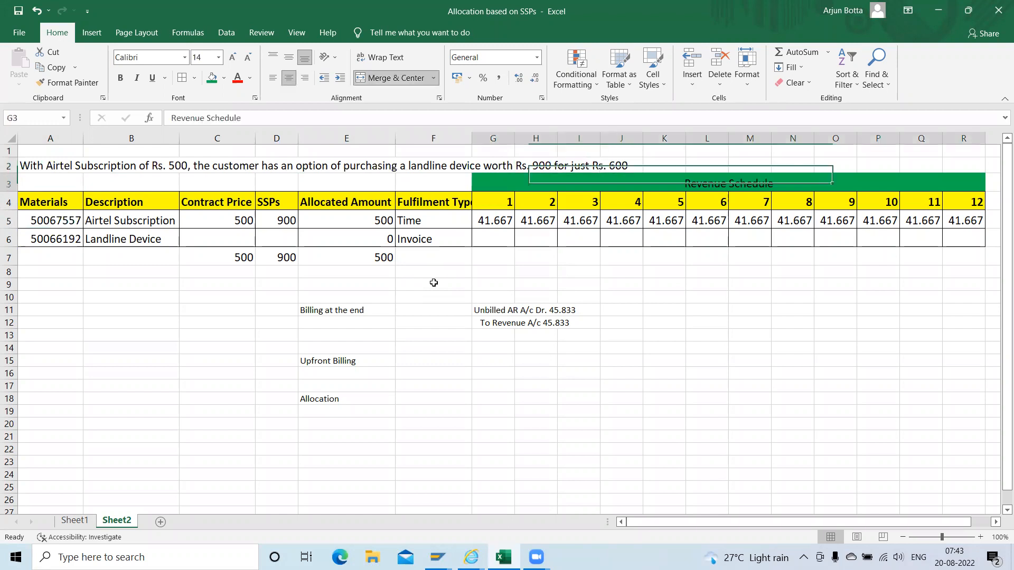
pyautogui.press('Left')
pyautogui.press('Left')
pyautogui.press('Left')
pyautogui.press('Left')
pyautogui.press('Left')
pyautogui.press('Left')
pyautogui.press('Left')
pyautogui.press('Left')
pyautogui.press('Left')
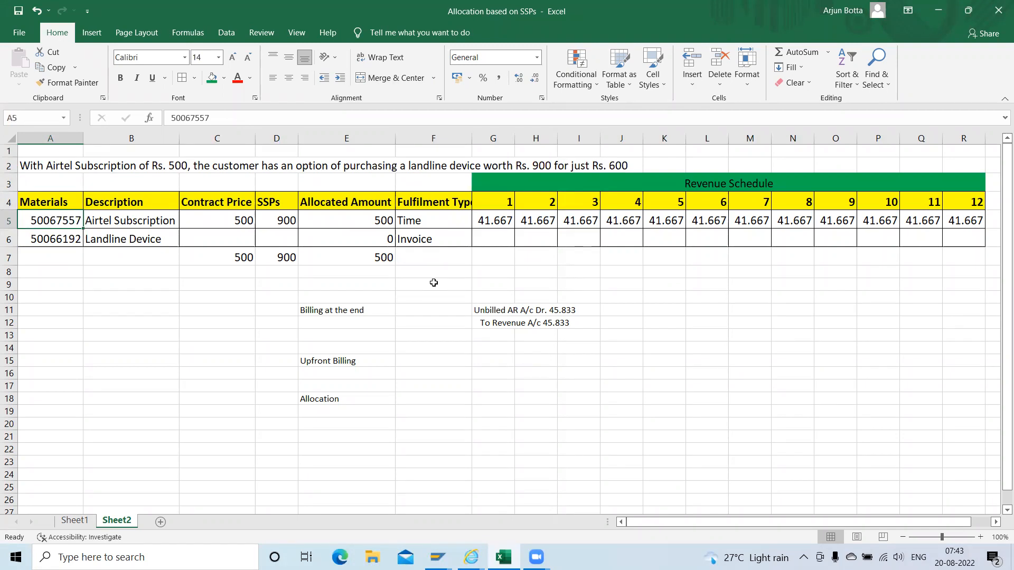
pyautogui.press('Down')
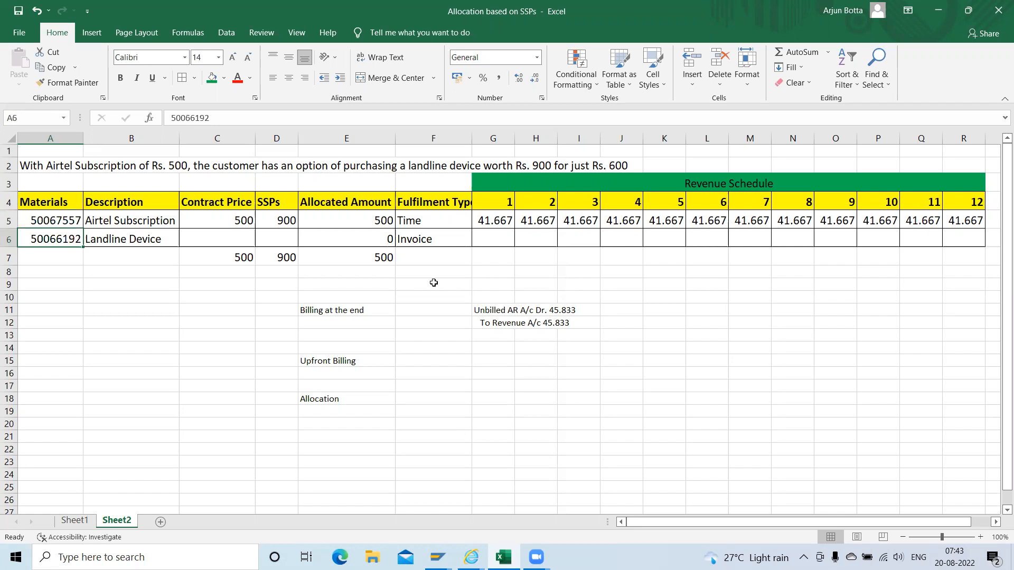
pyautogui.press('Up')
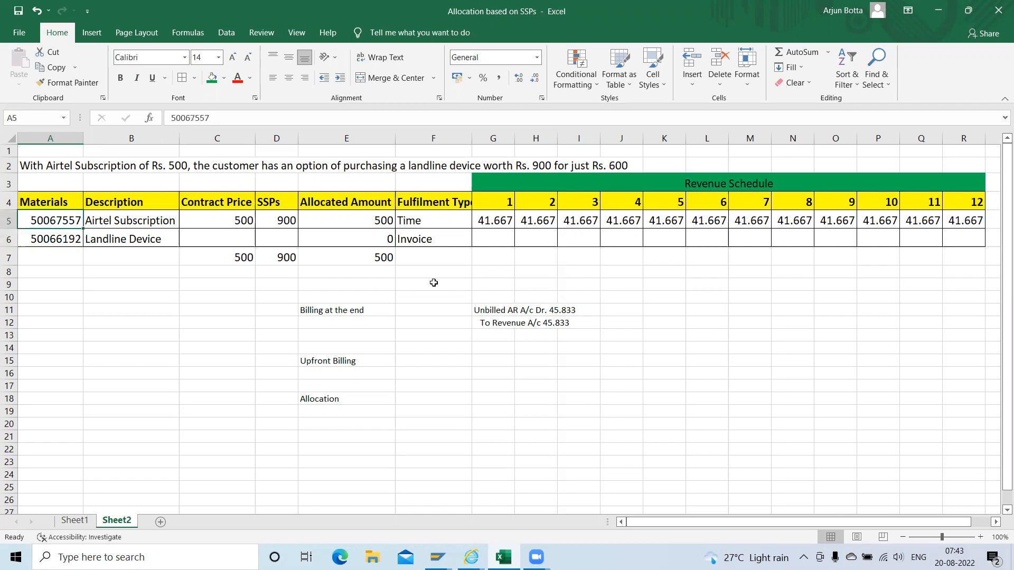
# Examine the Airtel Subscription row's contract price, SSP, allocated amount and fulfilment type.
pyautogui.press('Right')
pyautogui.press('Left')
pyautogui.press('Right')
pyautogui.press('Right')
pyautogui.press('Right')
pyautogui.press('Right')
pyautogui.press('Right')
pyautogui.press('Left')
pyautogui.press('Left')
pyautogui.press('Left')
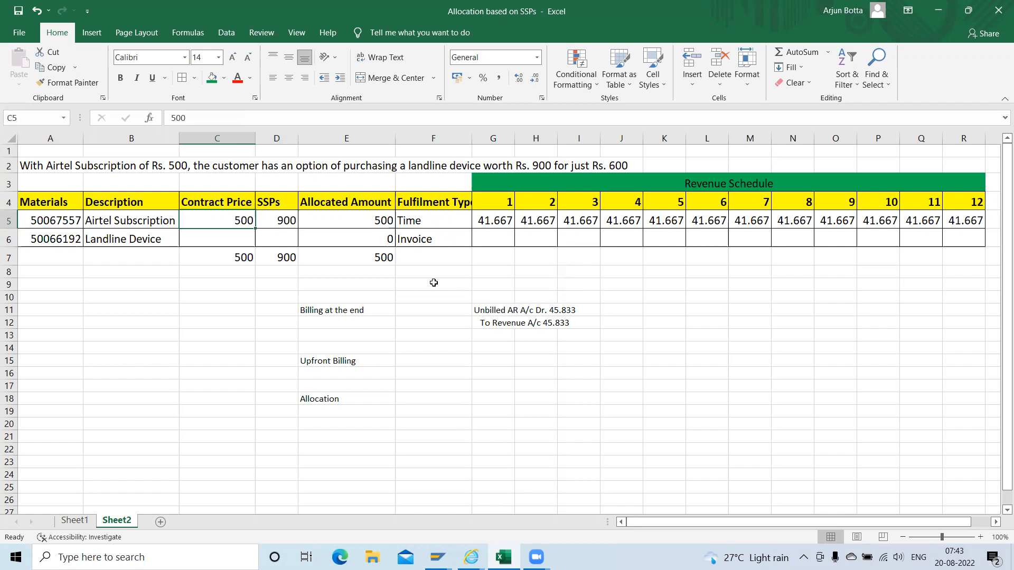
pyautogui.press('Left')
pyautogui.press('Left')
pyautogui.press('Right')
pyautogui.press('Right')
pyautogui.press('Right')
pyautogui.press('Left')
pyautogui.press('Right')
pyautogui.press('Right')
pyautogui.press('Right')
pyautogui.press('Right')
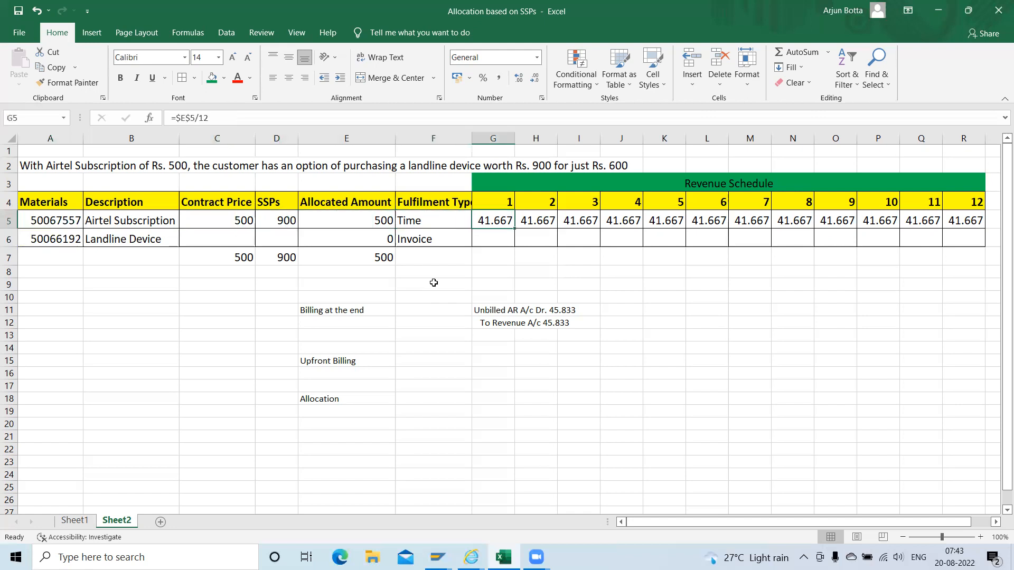
# Examine the Airtel Subscription's monthly revenue schedule, then return to its material number in cell A5.
pyautogui.press('Right')
pyautogui.press('Right')
pyautogui.press('Right')
pyautogui.press('Right')
pyautogui.press('Right')
pyautogui.press('Right')
pyautogui.press('Right')
pyautogui.press('Right')
pyautogui.press('Right')
pyautogui.press('Right')
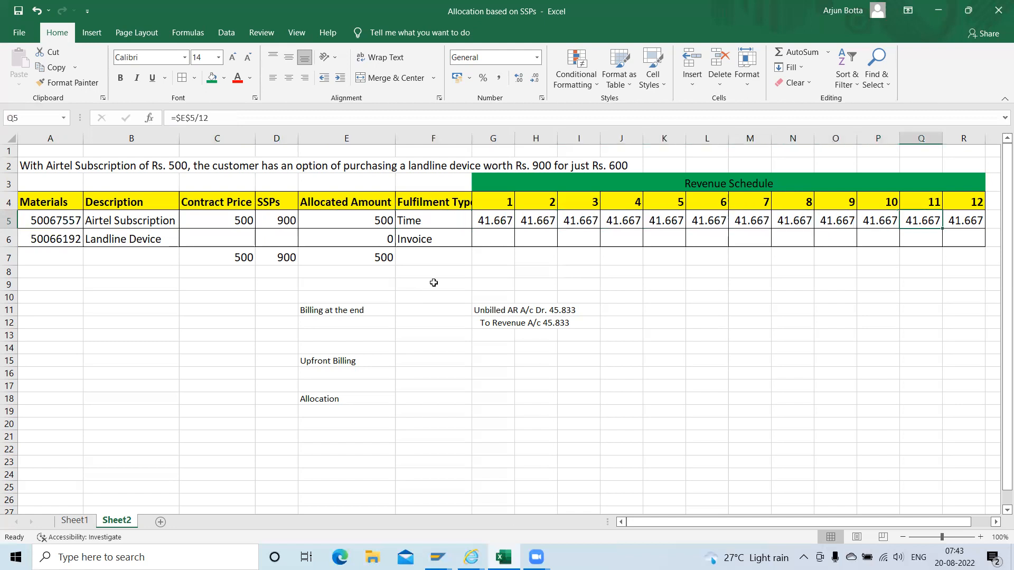
pyautogui.press('Left')
pyautogui.press('Left')
pyautogui.press('Left')
pyautogui.press('Left')
pyautogui.press('Left')
pyautogui.press('Left')
pyautogui.press('Left')
pyautogui.press('Left')
pyautogui.press('Left')
pyautogui.press('Left')
pyautogui.press('Left')
pyautogui.press('Left')
pyautogui.press('Left')
pyautogui.press('Left')
pyautogui.press('Left')
pyautogui.press('Left')
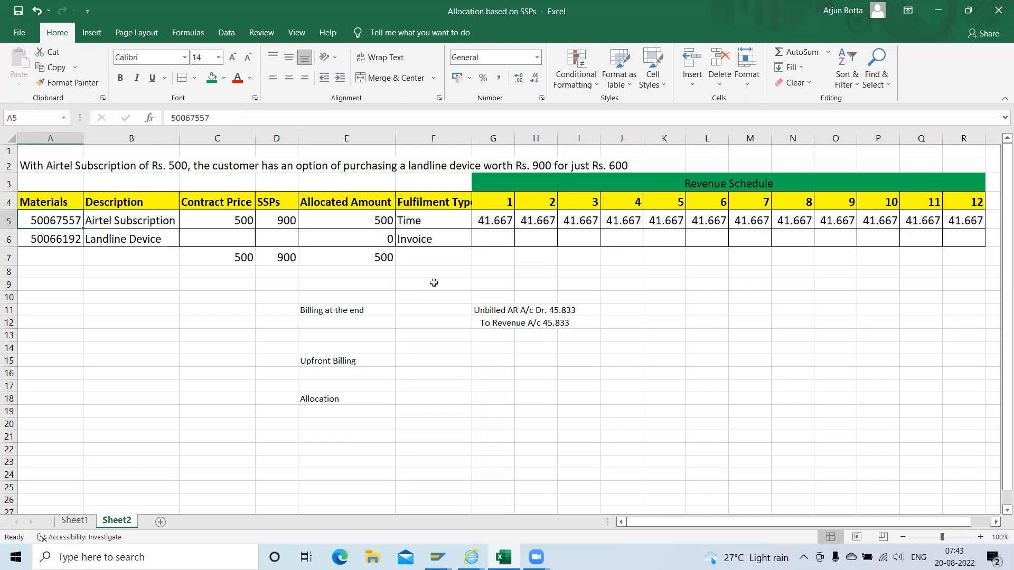
# Switch to SAP Easy Access, start transaction VA01 and enter order type or.
pyautogui.hotkey('alt', 'Tab')
pyautogui.hotkey('alt', 'Tab')
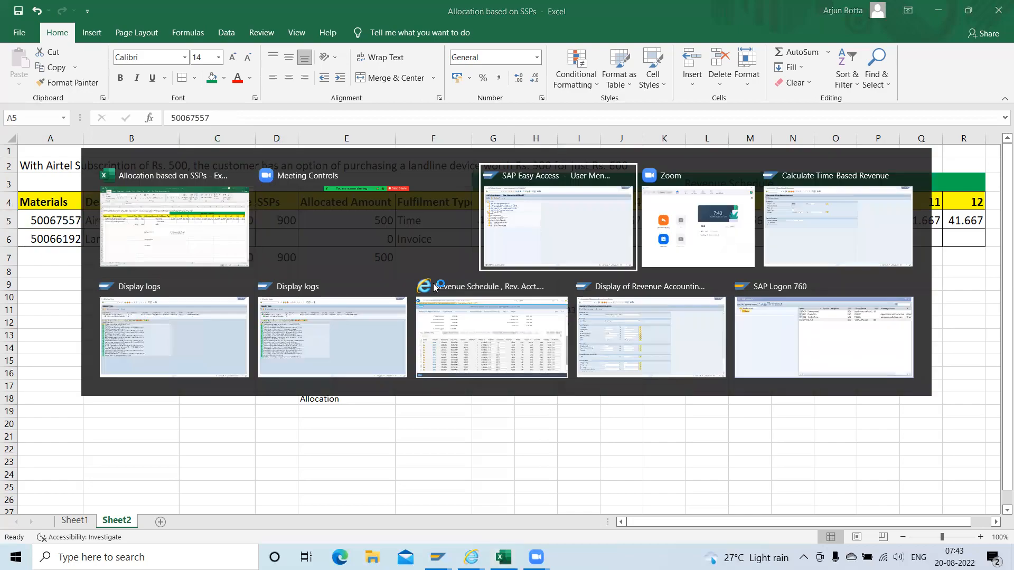
pyautogui.write('va01')
pyautogui.press('Return')
pyautogui.press('Down')
pyautogui.press('Return')
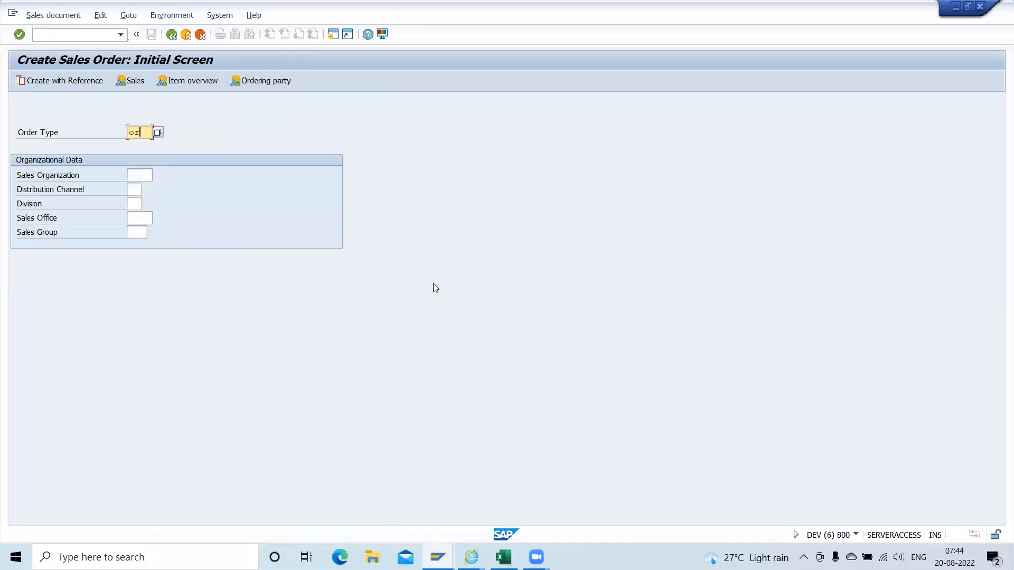
# Fill in the sales organization, distribution channel and division from the previously used values and continue to the standard order overview.
pyautogui.press('Tab')
pyautogui.press('Down')
pyautogui.press('Down')
pyautogui.press('Return')
pyautogui.press('Tab')
pyautogui.press('Down')
pyautogui.press('Down')
pyautogui.press('Return')
pyautogui.press('Tab')
pyautogui.press('Down')
pyautogui.press('Down')
pyautogui.press('Return')
pyautogui.press('Return')
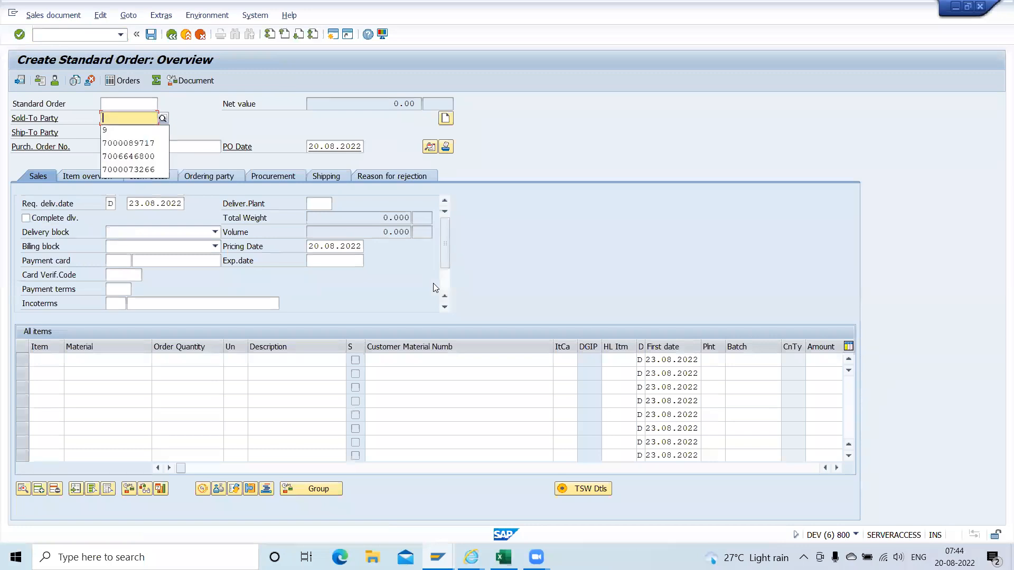
# Enter the customer's number as sold-to party and add material 50067557, copied from the Excel sheet, with order quantity 1.
pyautogui.hotkey('alt', 'Tab')
pyautogui.hotkey('ctrl', 'c')
pyautogui.hotkey('alt', 'Tab')
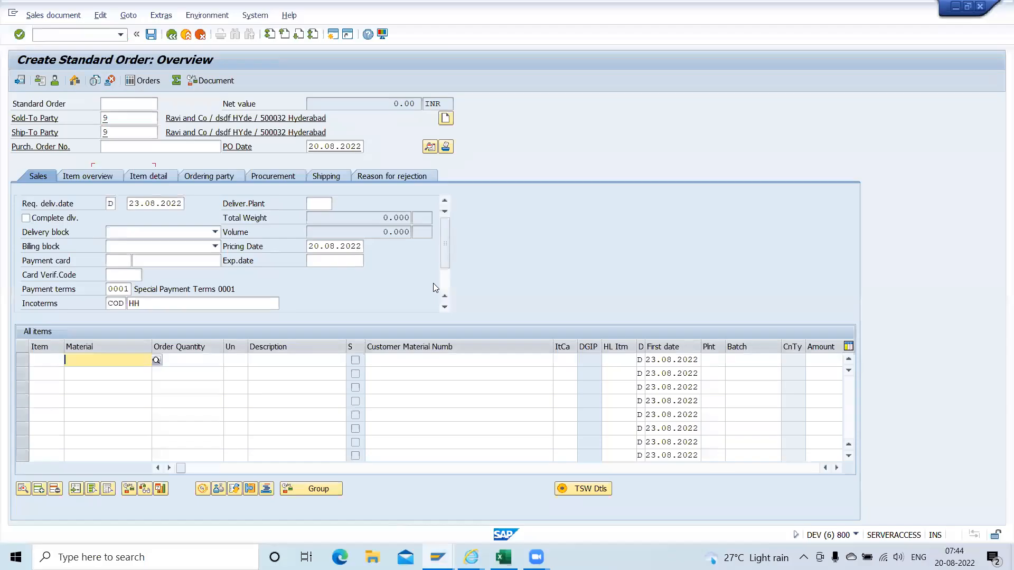
pyautogui.hotkey('ctrl', 'v')
pyautogui.press('Tab')
pyautogui.write('1')
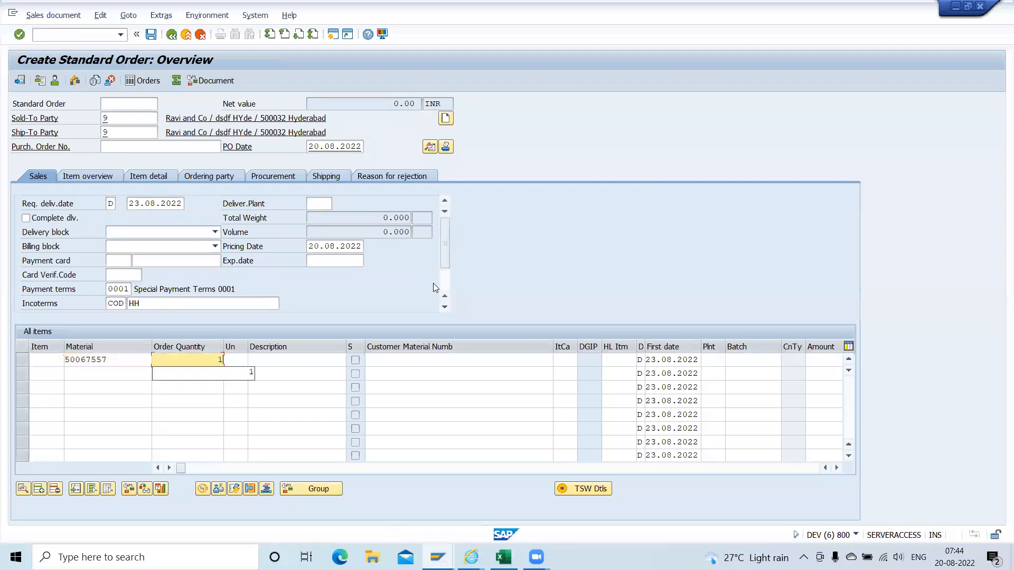
# Set the amount of the 50067557 item to 500 and save the standard order.
pyautogui.press('Tab')
pyautogui.press('Tab')
pyautogui.press('Tab')
pyautogui.press('Tab')
pyautogui.press('Tab')
pyautogui.press('Tab')
pyautogui.press('Tab')
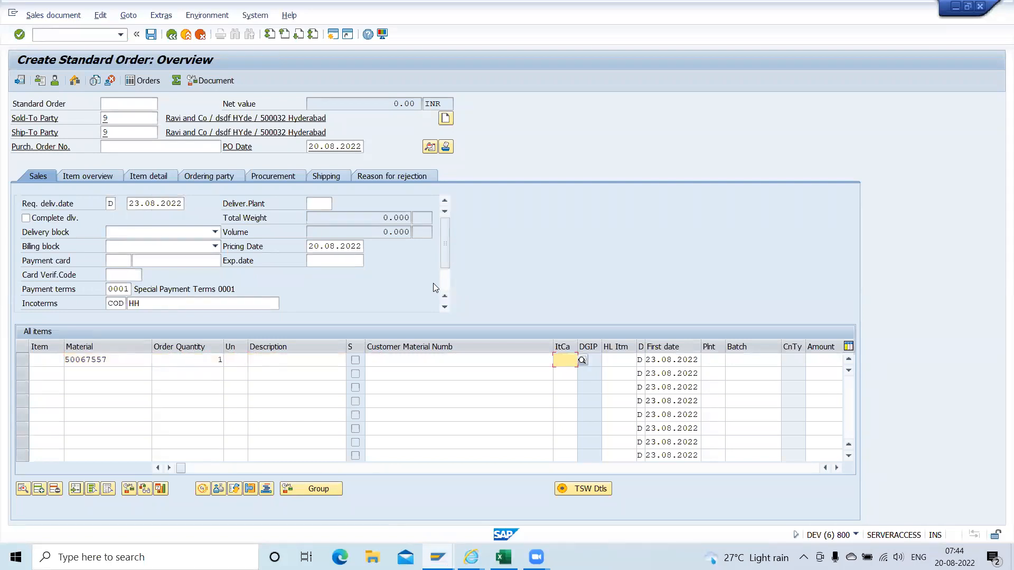
pyautogui.press('Tab')
pyautogui.press('Tab')
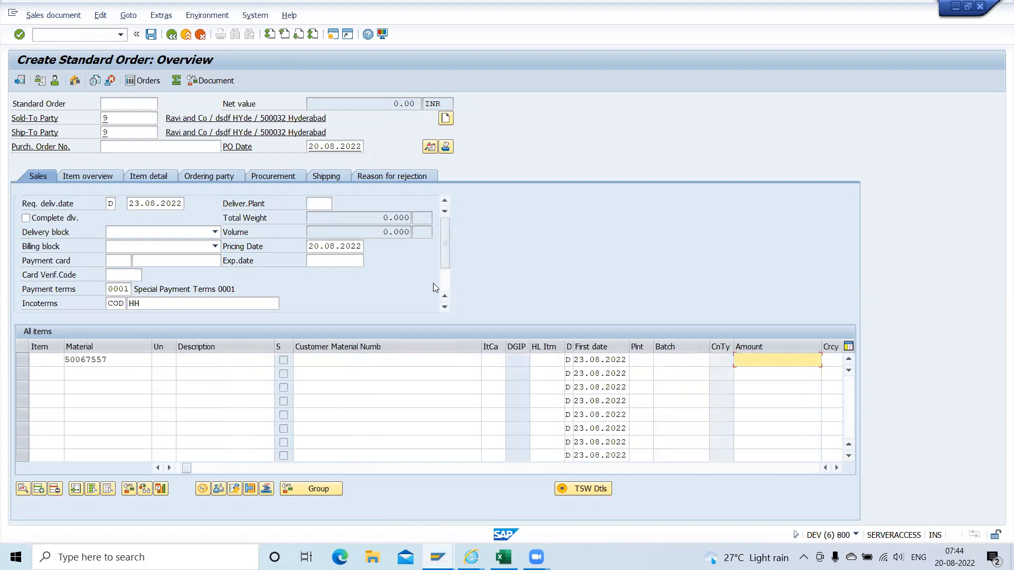
pyautogui.hotkey('alt', 'Tab')
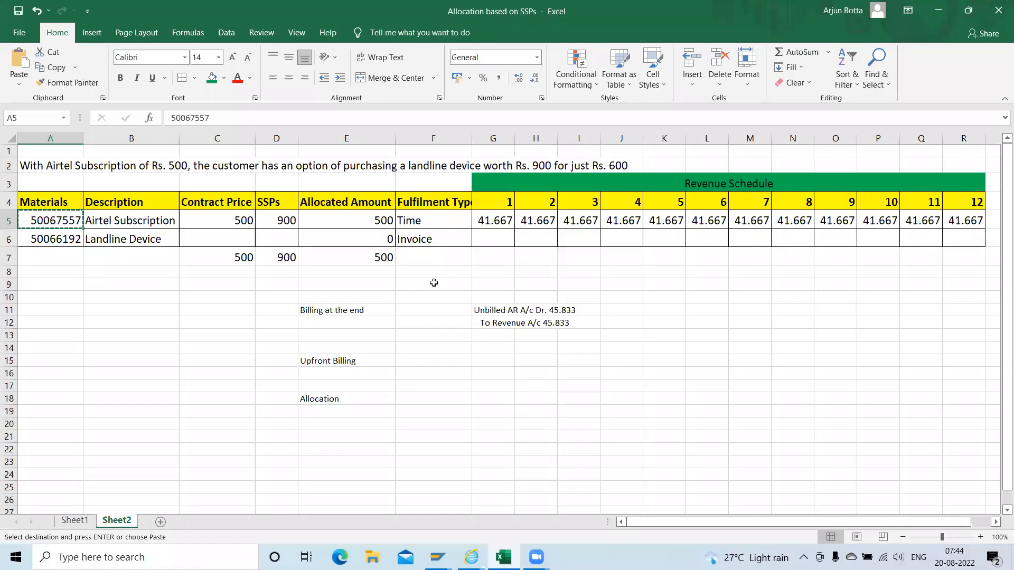
pyautogui.hotkey('alt', 'Tab')
pyautogui.write('500')
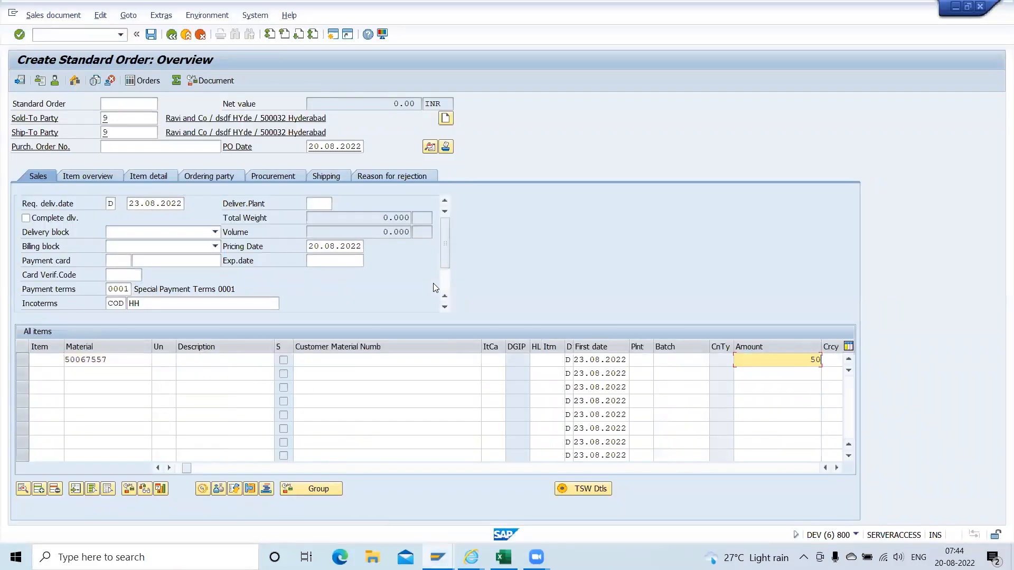
pyautogui.press('Return')
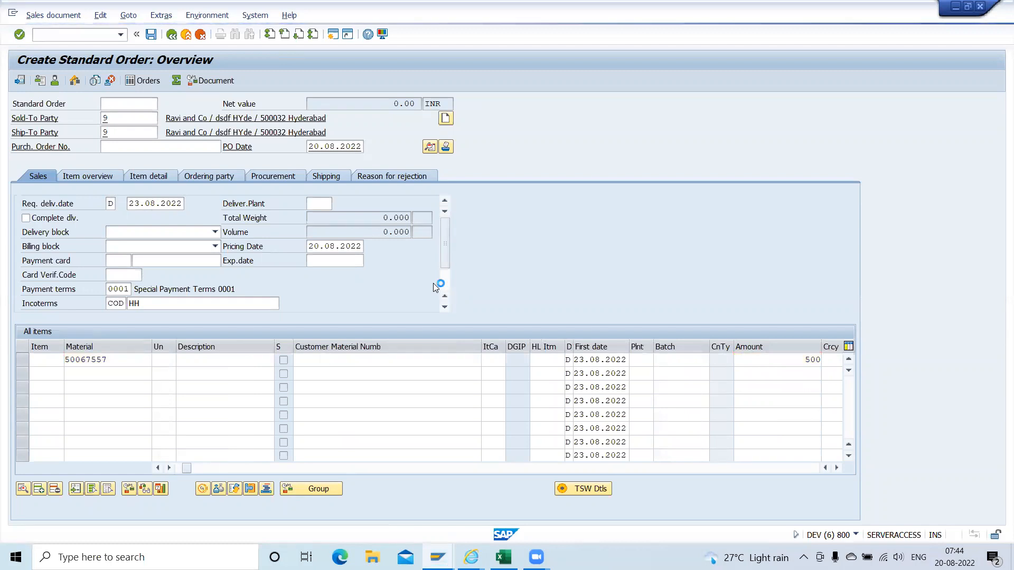
pyautogui.hotkey('ctrl', 's')
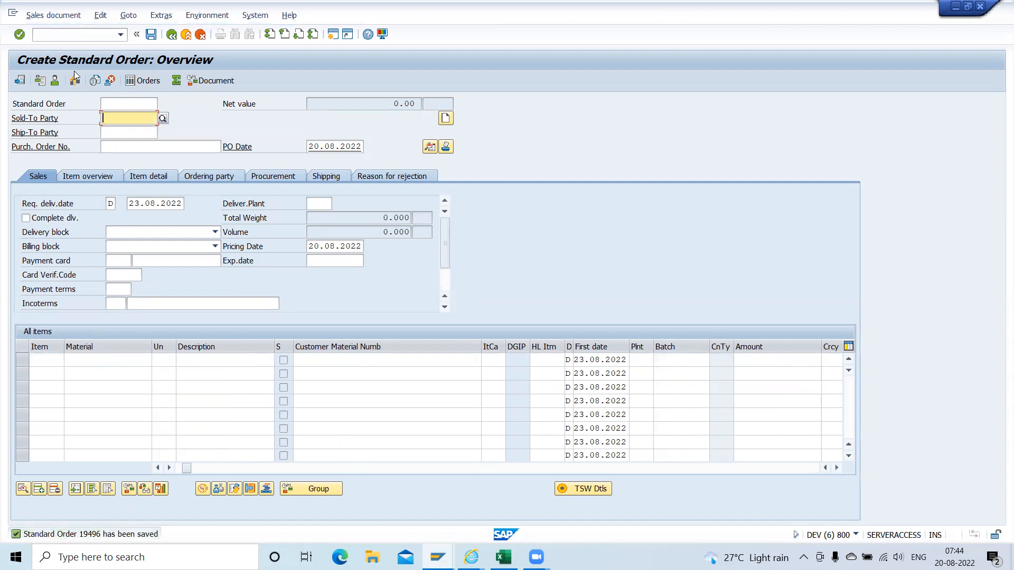
# Open the display screen for the saved sales order to get its order number, then return to SAP Easy Access.
pyautogui.click(42, 17)
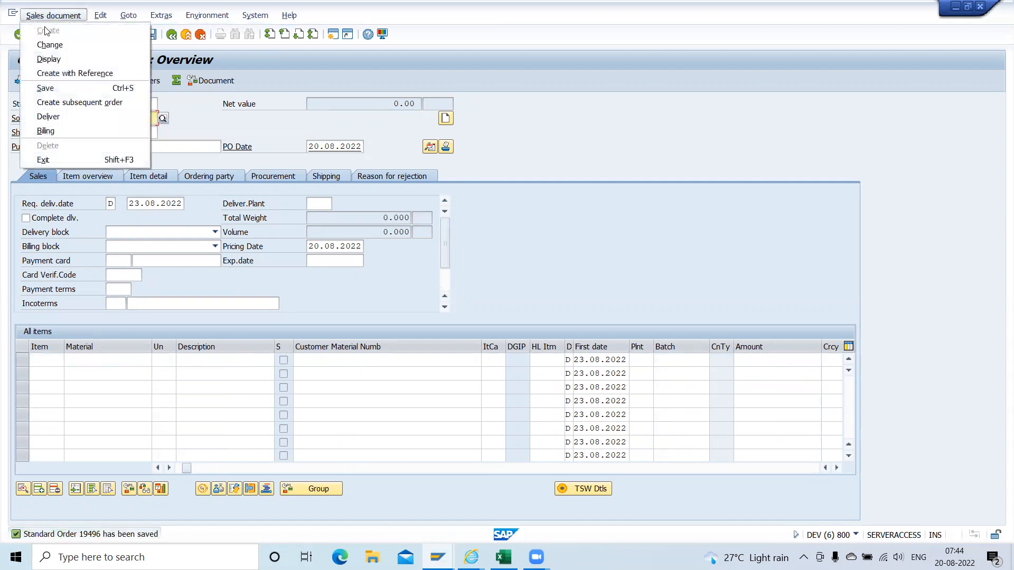
pyautogui.click(51, 60)
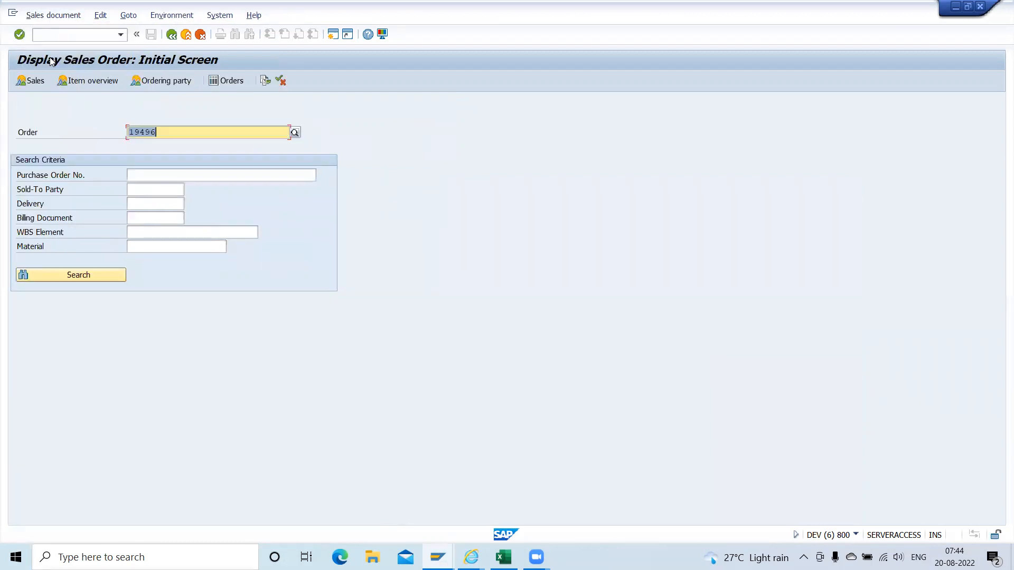
pyautogui.press('Return')
pyautogui.press('F3')
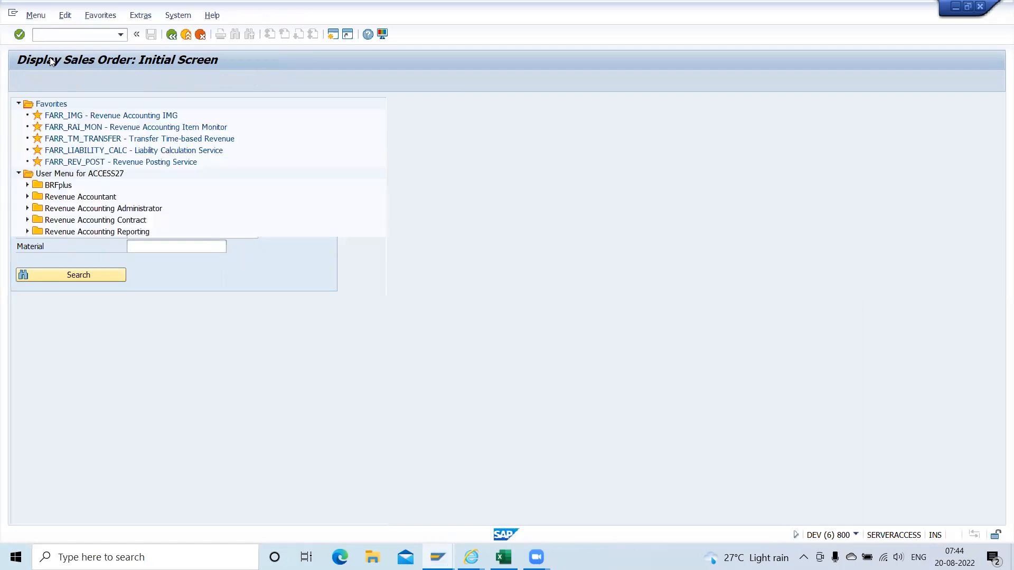
# Switch to Display of Revenue Accounting Items, enter the new order's number as Header ID (Orders) and run the selection.
pyautogui.hotkey('alt', 'Tab')
pyautogui.hotkey('alt', 'Tab')
pyautogui.hotkey('alt', 'Tab')
pyautogui.hotkey('alt', 'Tab')
pyautogui.hotkey('alt', 'Tab')
pyautogui.hotkey('alt', 'Tab')
pyautogui.hotkey('alt', 'Tab')
pyautogui.hotkey('alt', 'Tab')
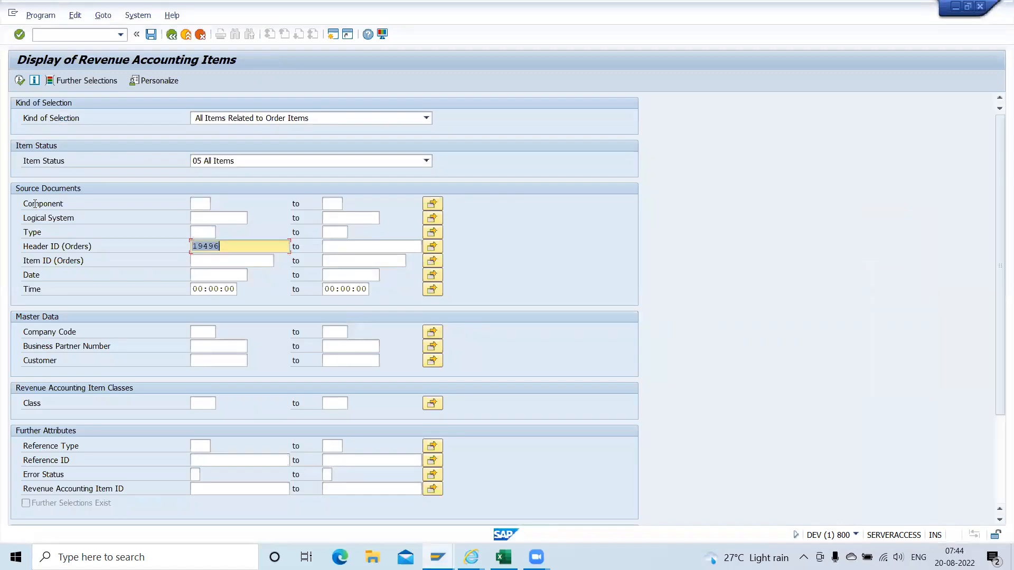
pyautogui.click(20, 81)
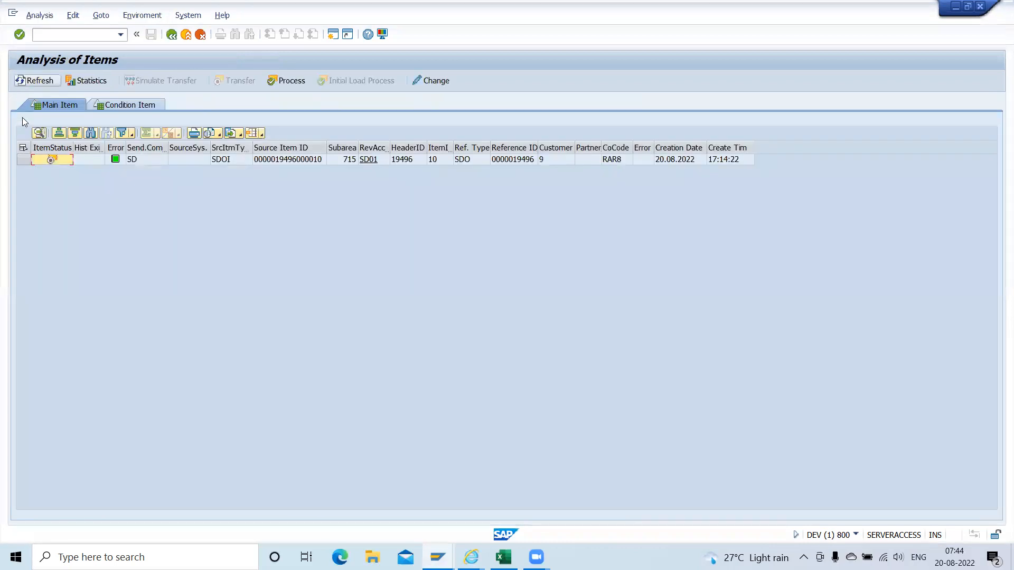
# Process the new order's revenue accounting item and close the processing statistics.
pyautogui.click(22, 150)
pyautogui.click(291, 81)
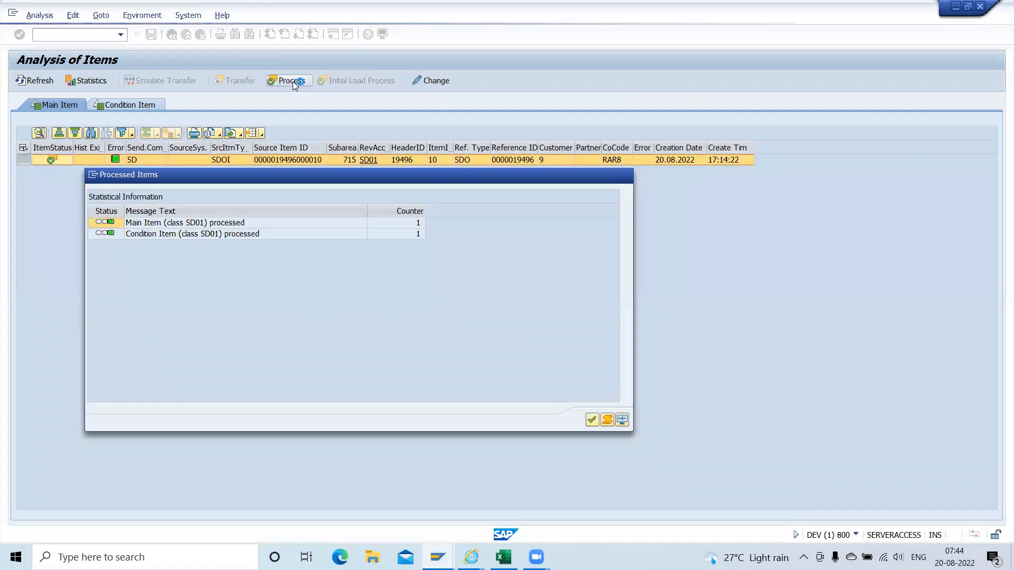
pyautogui.press('Return')
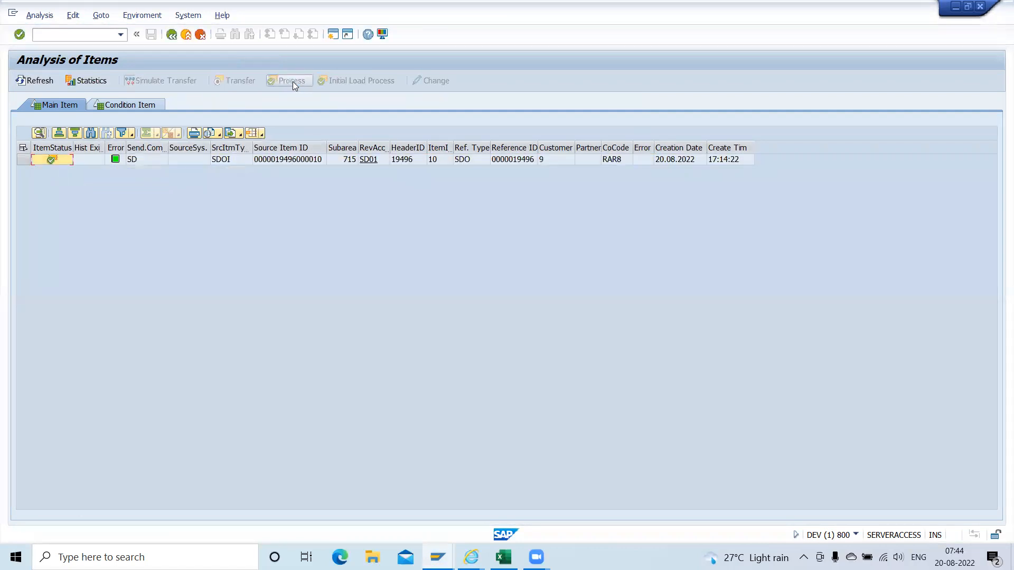
# Switch to the Revenue Accounting Contracts search in the browser and search with the new order's number as the Operational Document.
pyautogui.hotkey('alt', 'Tab')
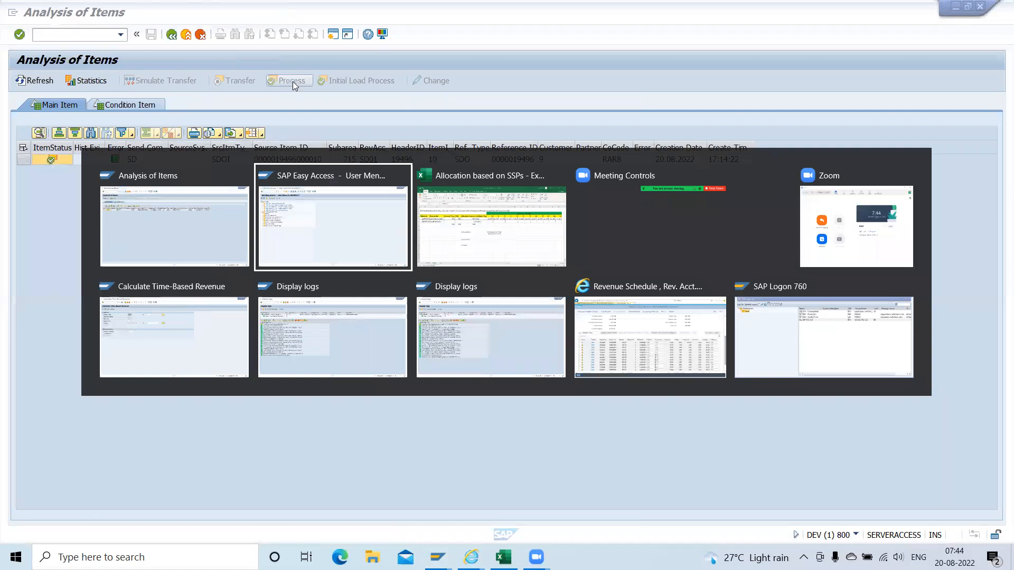
pyautogui.hotkey('alt', 'Tab')
pyautogui.hotkey('alt', 'Tab')
pyautogui.hotkey('alt', 'Tab')
pyautogui.hotkey('alt', 'Tab')
pyautogui.hotkey('alt', 'Tab')
pyautogui.hotkey('alt', 'Tab')
pyautogui.hotkey('alt', 'Tab')
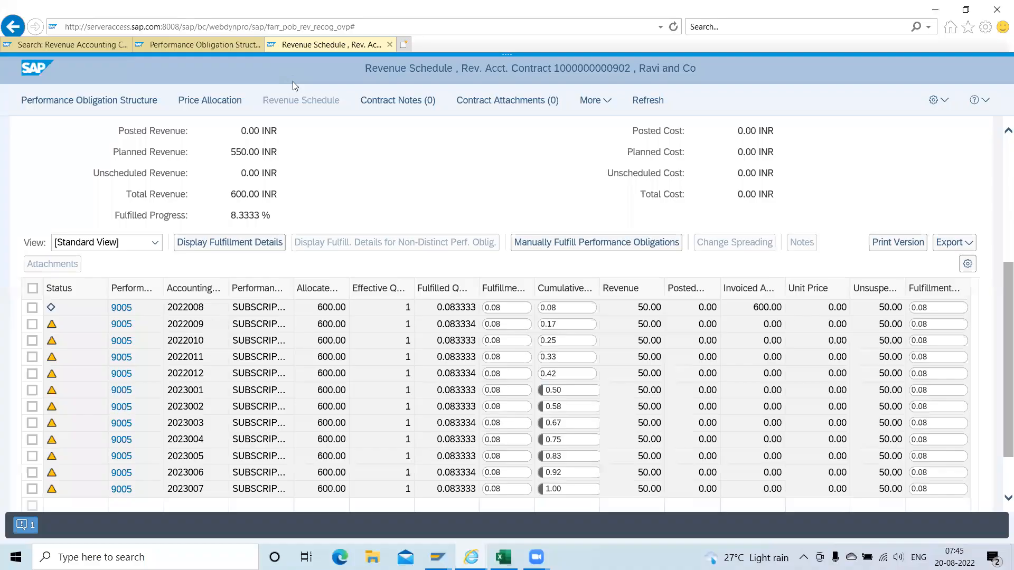
pyautogui.hotkey('alt', 'Tab')
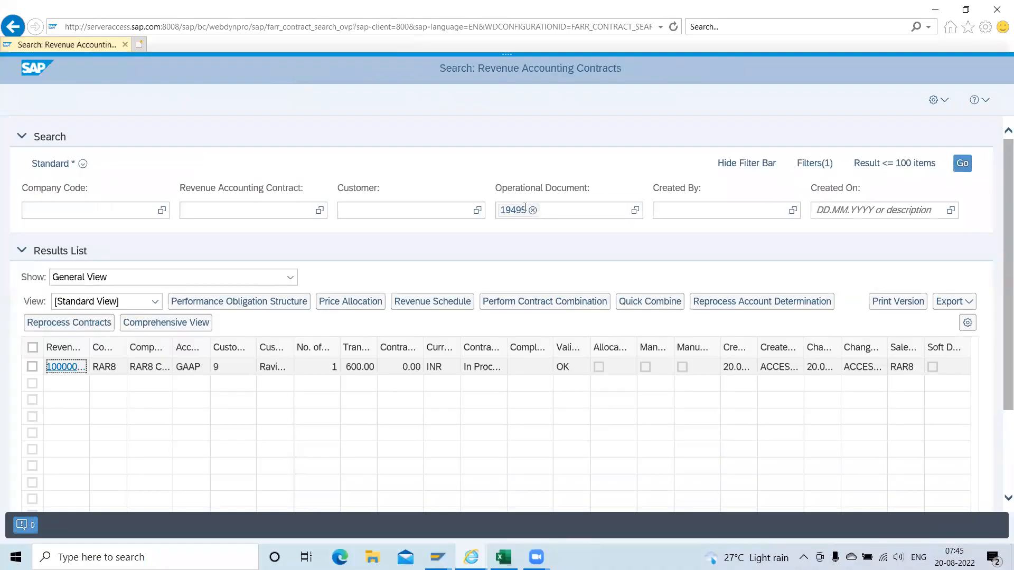
pyautogui.click(534, 212)
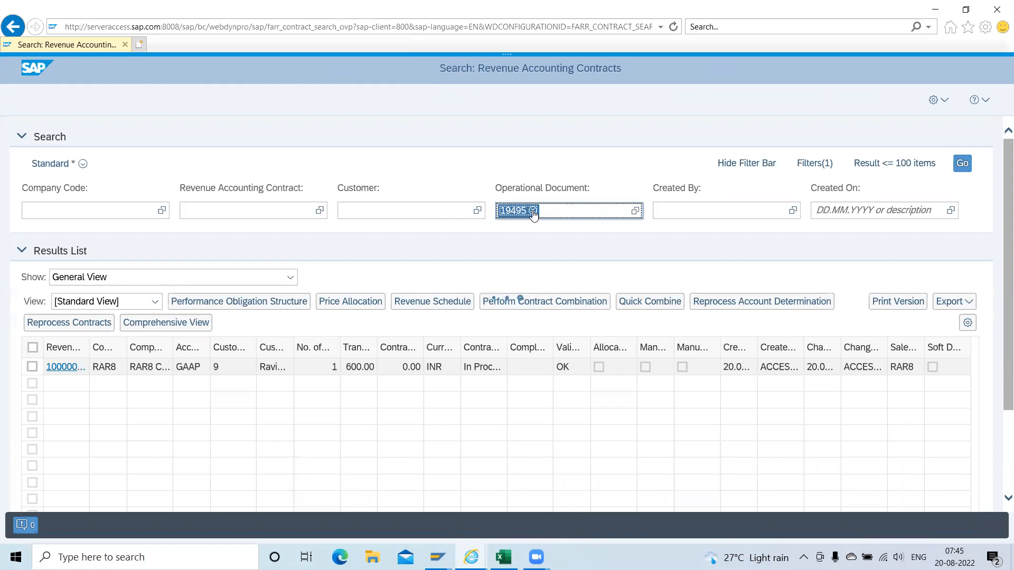
pyautogui.click(533, 211)
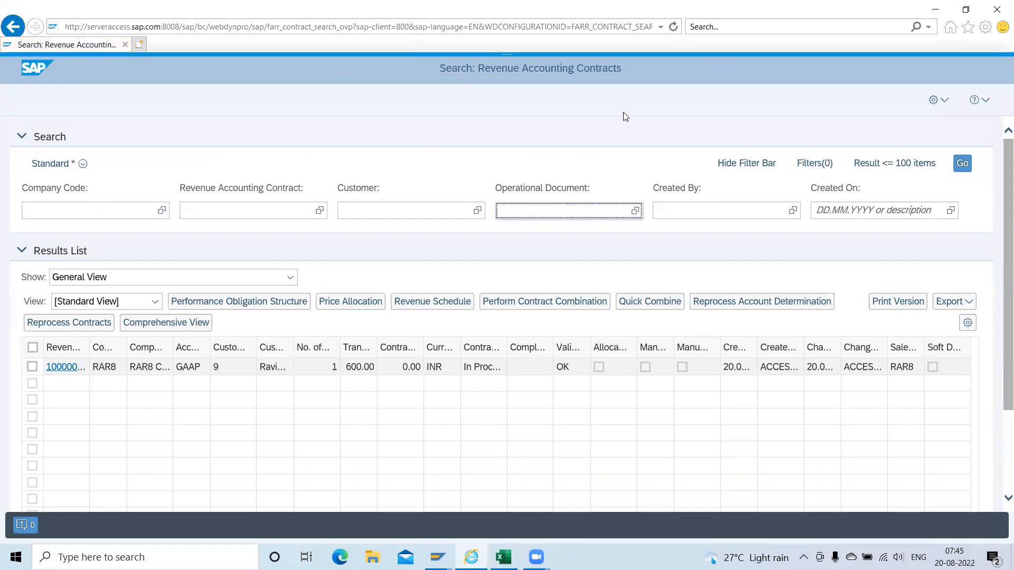
pyautogui.write('19496')
pyautogui.press('Return')
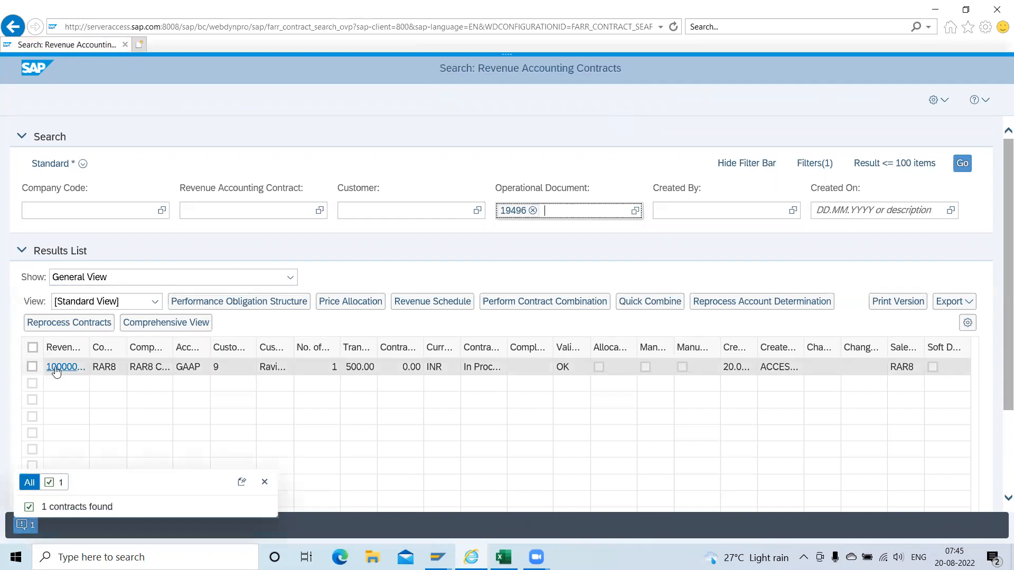
# Open the found contract's performance obligation structure and examine the monthly entries in its revenue schedule.
pyautogui.moveTo(88, 347); pyautogui.dragTo(135, 349)
pyautogui.click(95, 368)
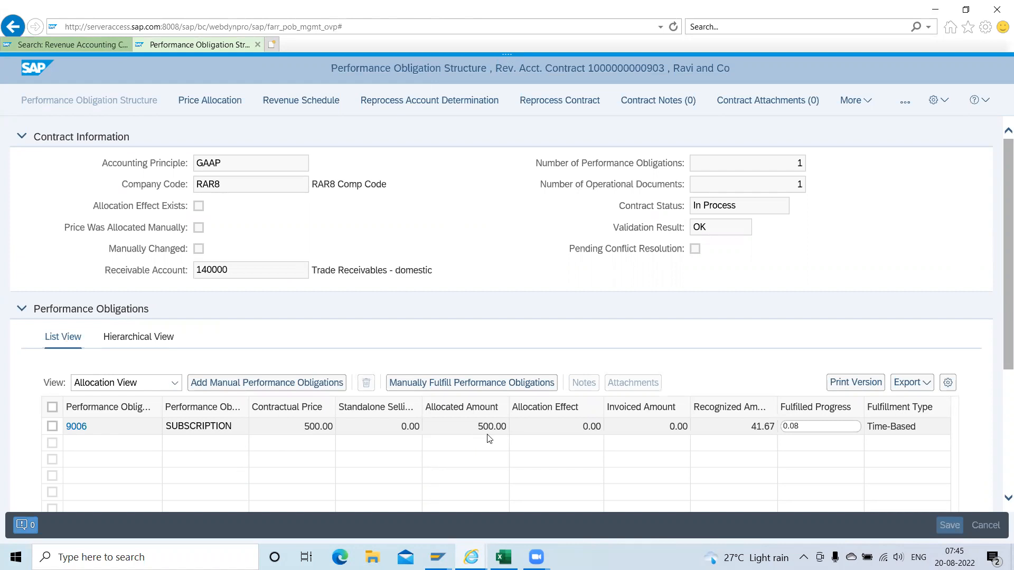
pyautogui.click(282, 103)
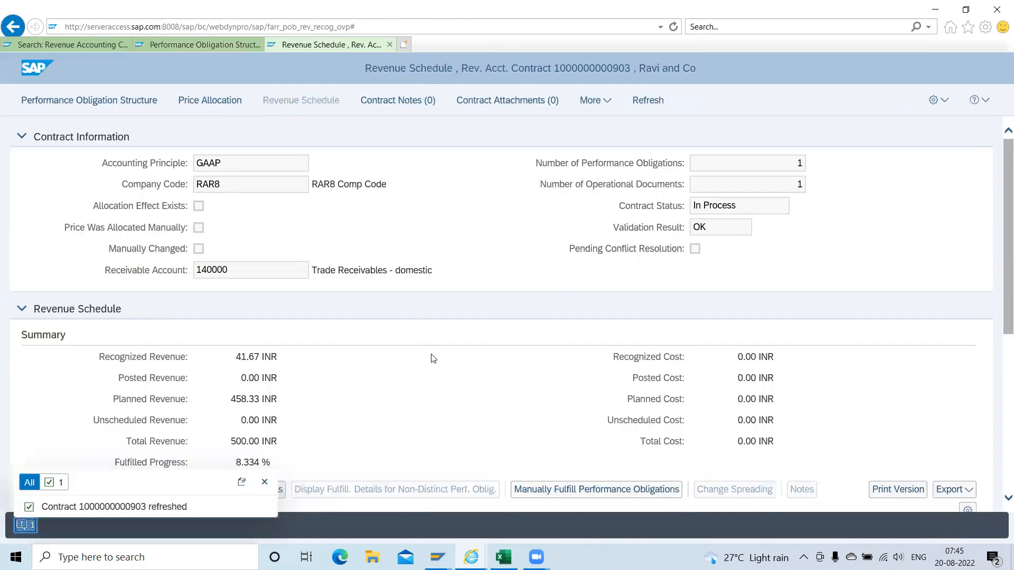
pyautogui.scroll(-3, 432, 358)
pyautogui.scroll(-2, 433, 358)
pyautogui.hotkey('alt', 'Tab')
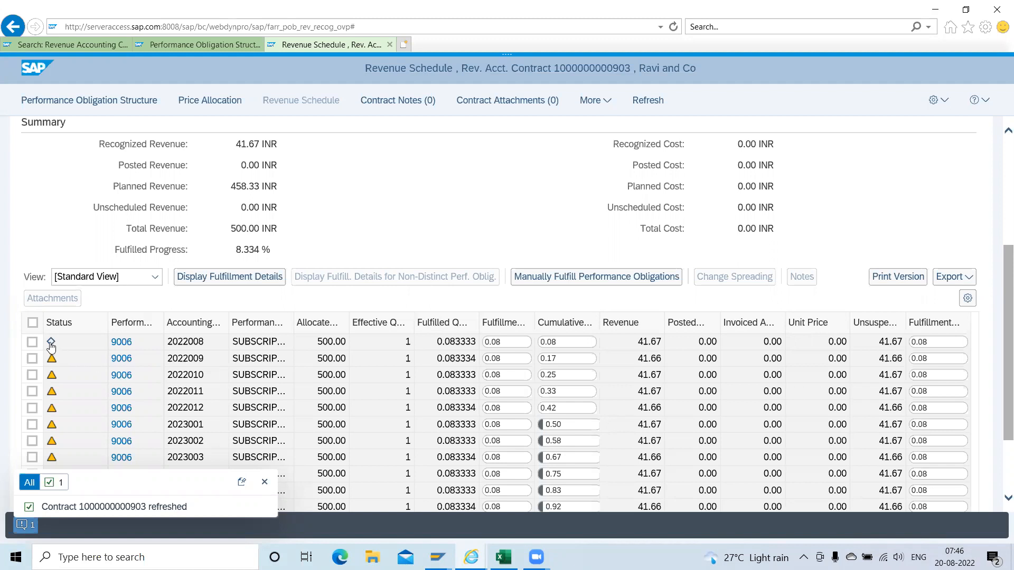
pyautogui.moveTo(51, 344)
# Copy the contract number from the revenue schedule, switch to Calculate Time-Based Revenue and set the posting period to 8.
pyautogui.doubleClick(581, 69)
pyautogui.hotkey('ctrl', 'c')
pyautogui.hotkey('alt', 'Tab')
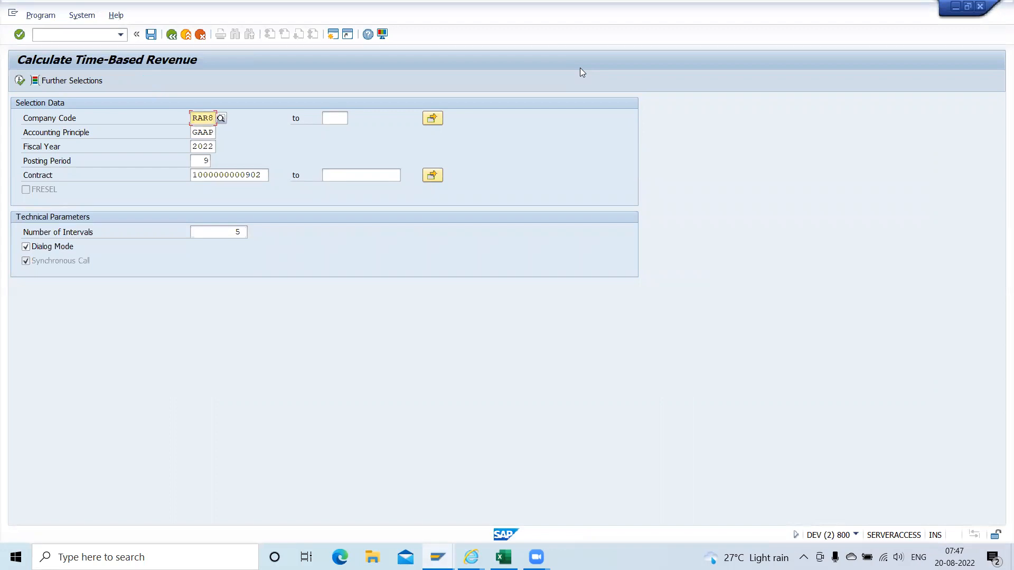
pyautogui.press('Down')
pyautogui.press('Down')
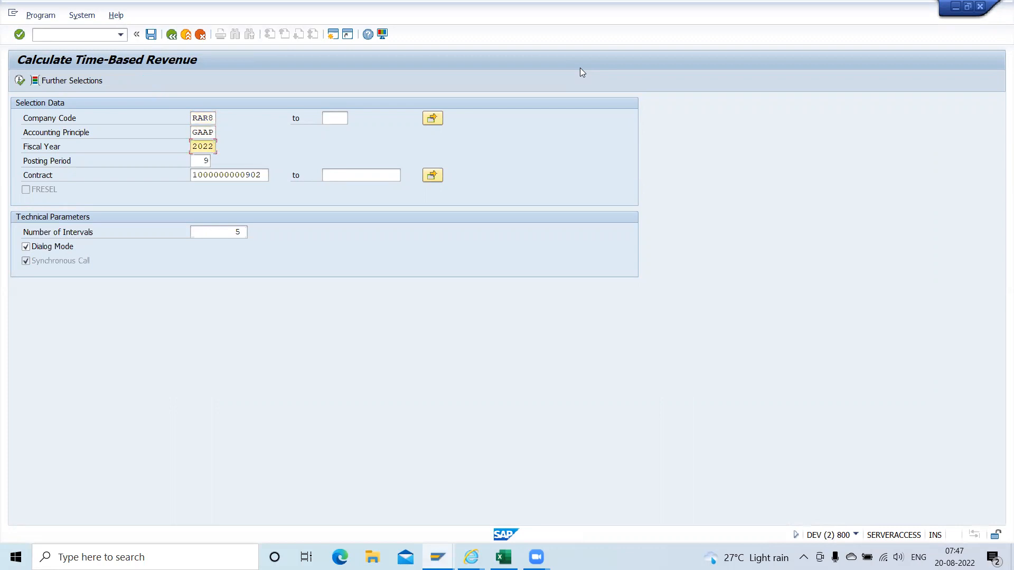
pyautogui.press('Down')
pyautogui.press('BackSpace')
pyautogui.press('Down')
pyautogui.press('Return')
# Enter the copied contract number as the Contract and run the time-based revenue calculation.
pyautogui.press('Down')
pyautogui.hotkey('ctrl', 'a')
pyautogui.hotkey('ctrl', 'v')
pyautogui.hotkey('ctrl', 'a')
pyautogui.hotkey('ctrl', 'c')
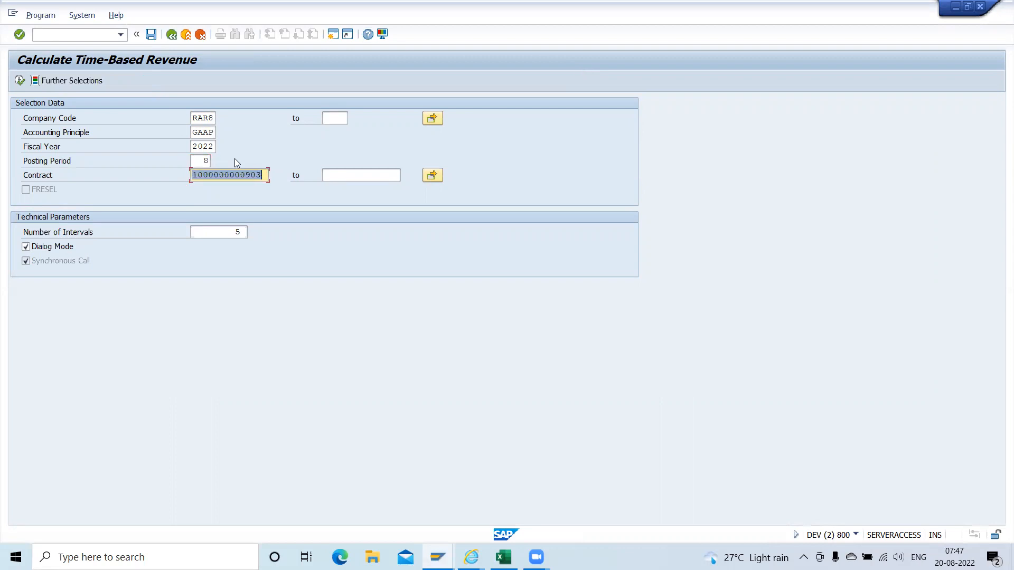
pyautogui.click(19, 80)
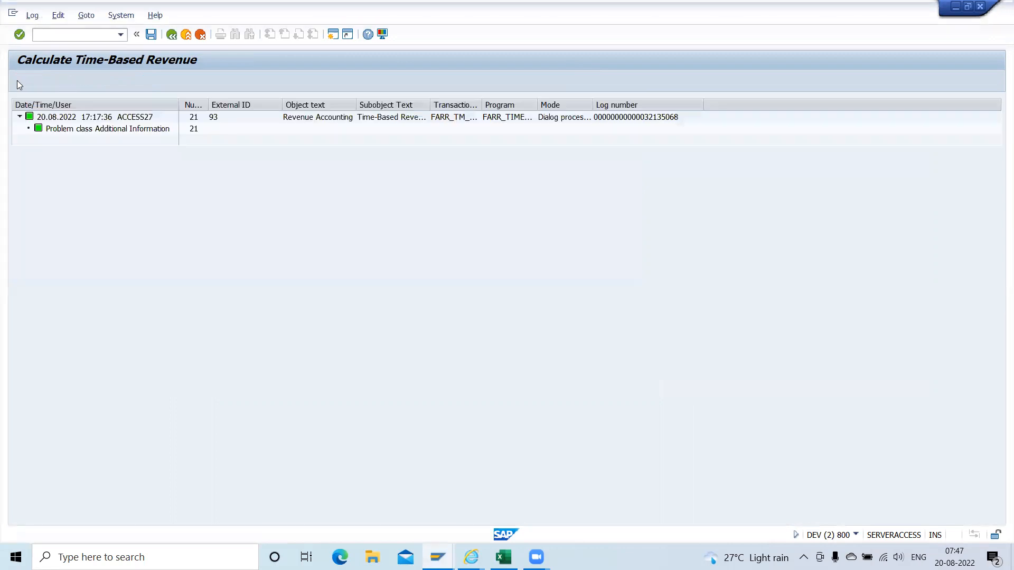
# Switch to Calculate Contract Liabilities and Assets and set posting period 8 and the copied contract number.
pyautogui.hotkey('alt', 'Tab')
pyautogui.hotkey('alt', 'Tab')
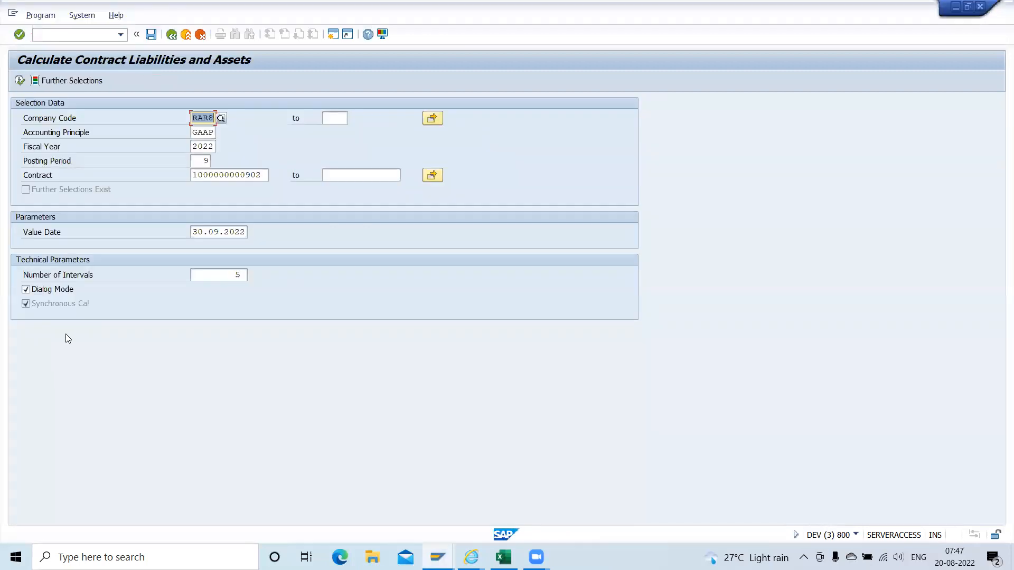
pyautogui.press('Tab')
pyautogui.press('Tab')
pyautogui.press('Tab')
pyautogui.press('Down')
pyautogui.press('Return')
pyautogui.press('Tab')
pyautogui.hotkey('ctrl', 'v')
pyautogui.press('Return')
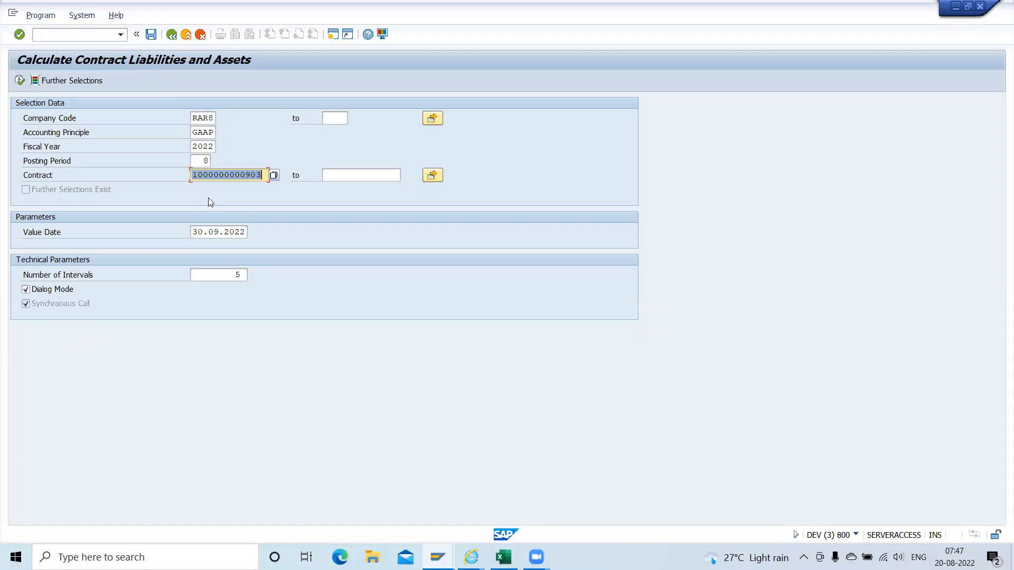
# Set the value date to 31.08.2022 and run the contract liabilities and assets calculation.
pyautogui.click(212, 233)
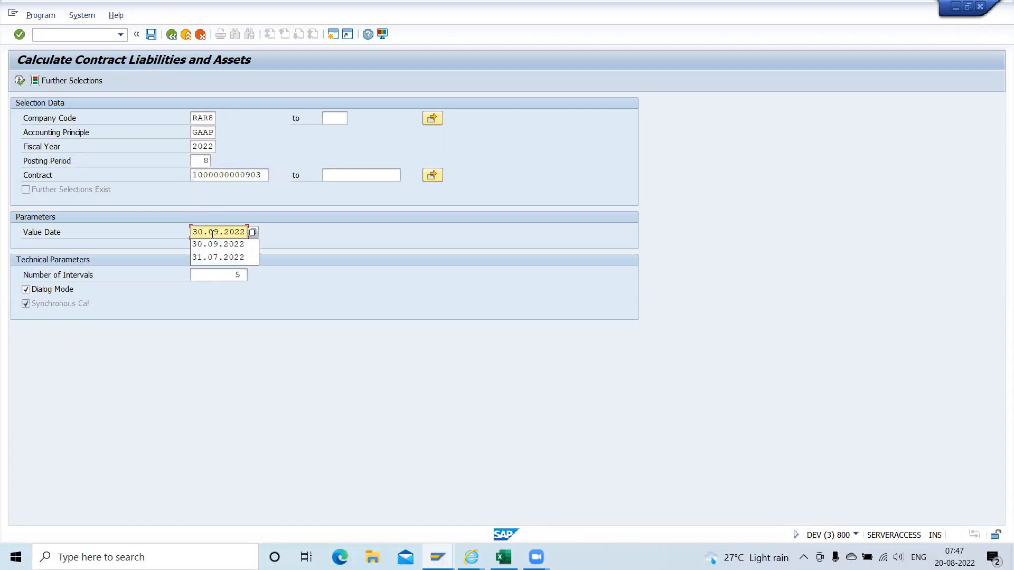
pyautogui.press('Down')
pyautogui.hotkey('shift', 'Right')
pyautogui.write('8')
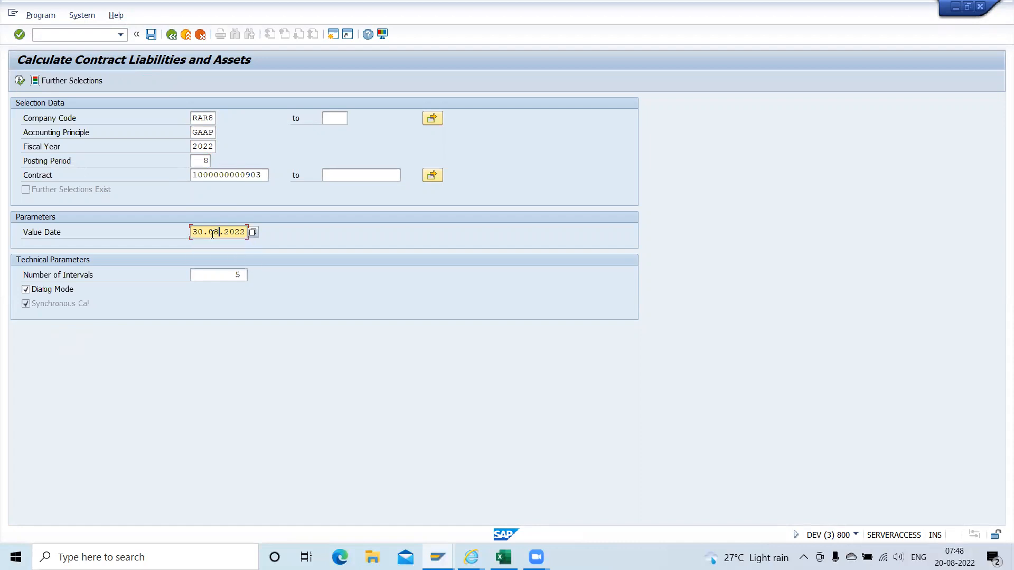
pyautogui.hotkey('ctrl', 'a')
pyautogui.press('Left')
pyautogui.press('Left')
pyautogui.press('Left')
pyautogui.press('Left')
pyautogui.press('Left')
pyautogui.press('Left')
pyautogui.press('Left')
pyautogui.press('Left')
pyautogui.press('Left')
pyautogui.hotkey('shift', 'Right')
pyautogui.write('1')
pyautogui.hotkey('ctrl', 'a')
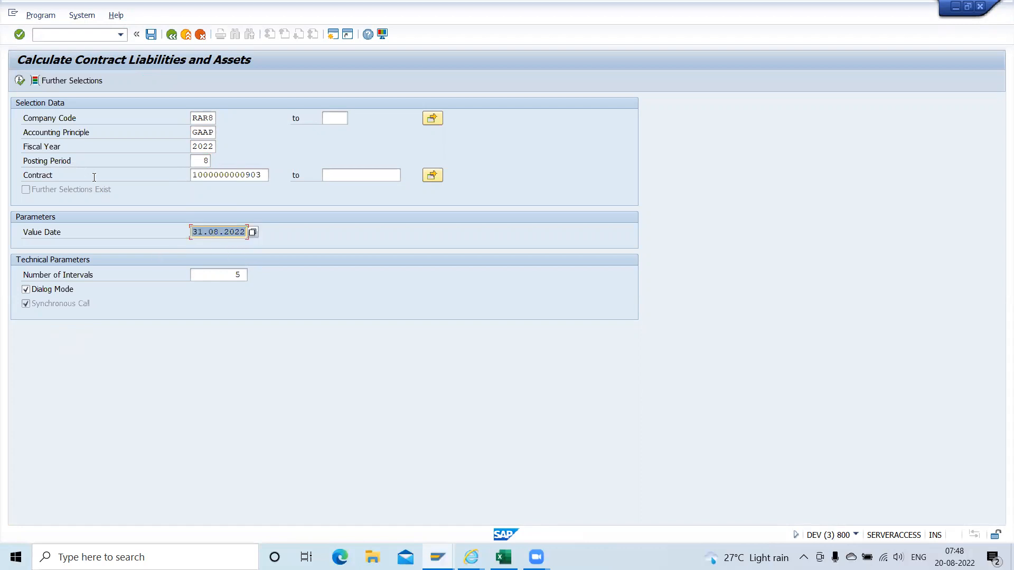
pyautogui.click(20, 81)
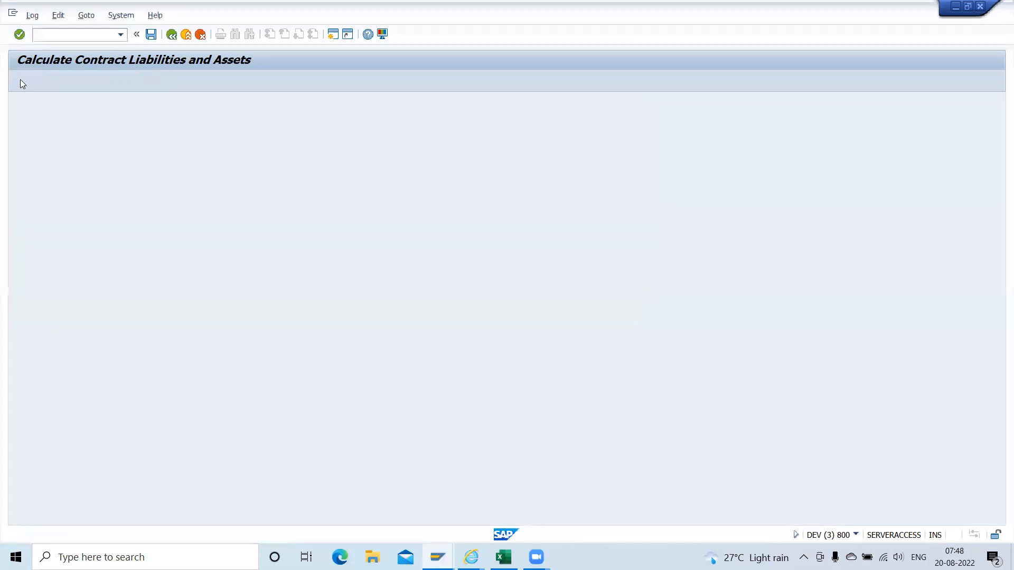
# Switch to Revenue Posting Run, set posting date 31.08.2022 and the new contract's number, and execute the posting.
pyautogui.hotkey('alt', 'Tab')
pyautogui.hotkey('alt', 'Tab')
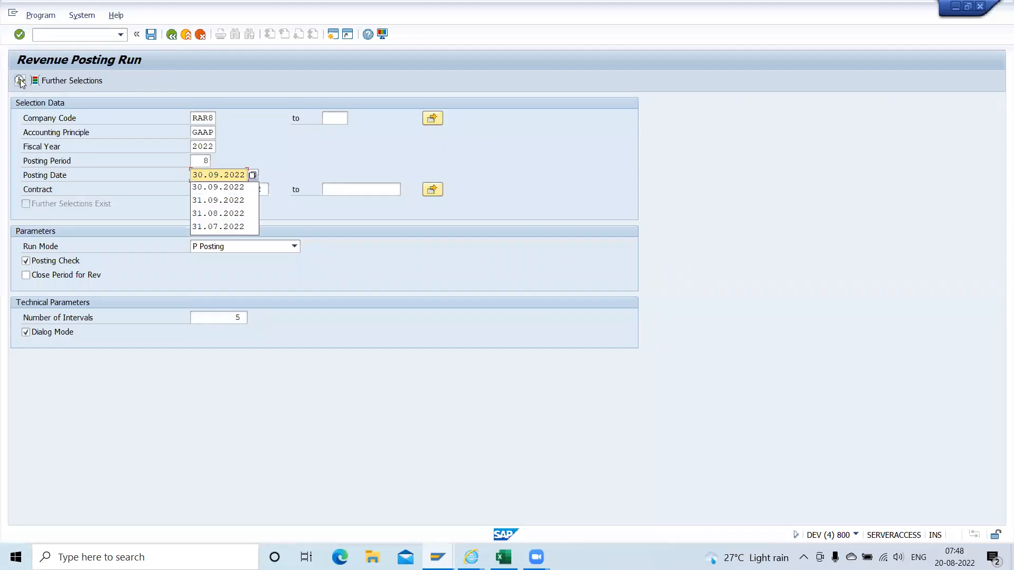
pyautogui.press('Down')
pyautogui.press('Down')
pyautogui.press('Down')
pyautogui.press('Return')
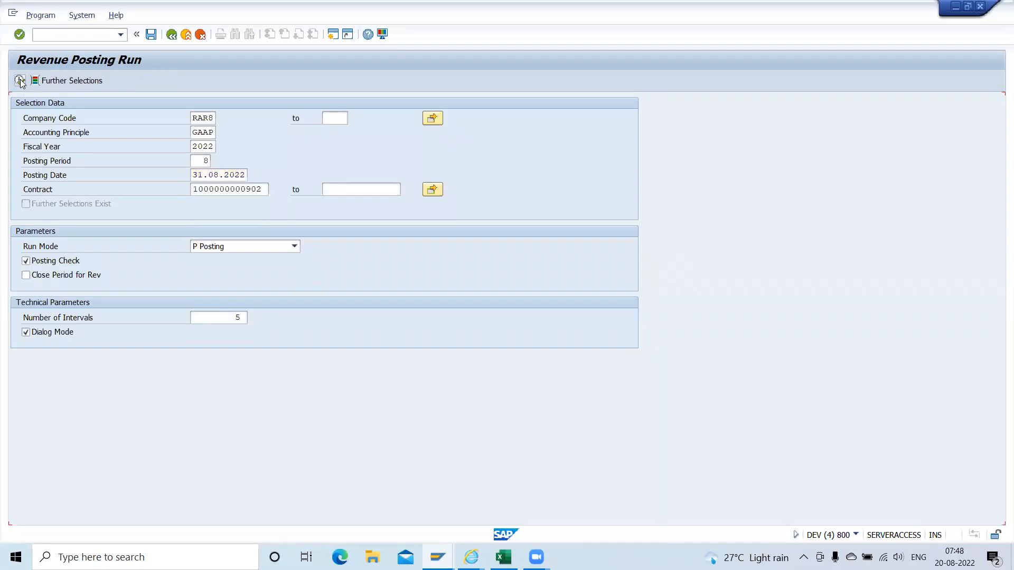
pyautogui.press('Tab')
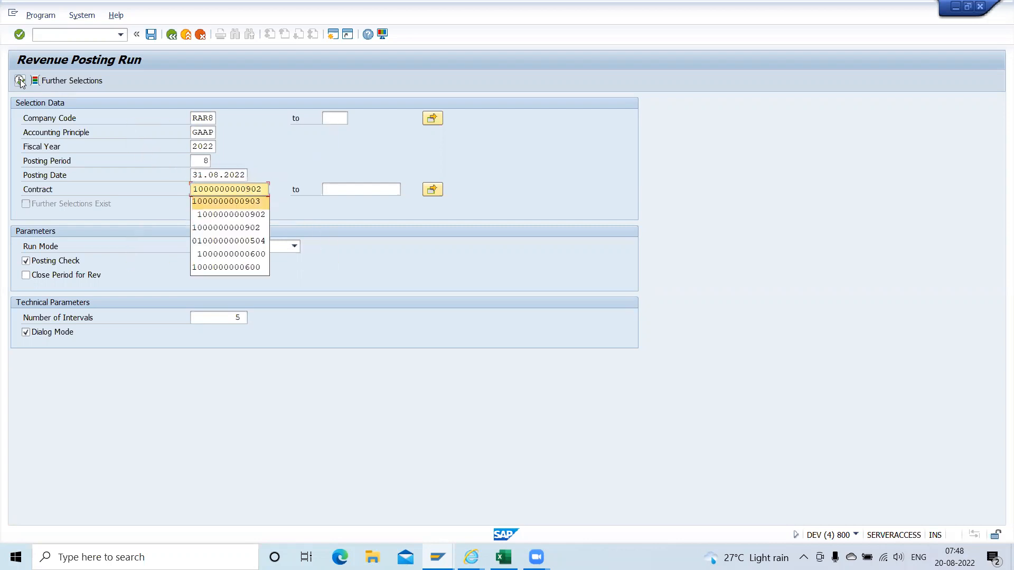
pyautogui.press('Return')
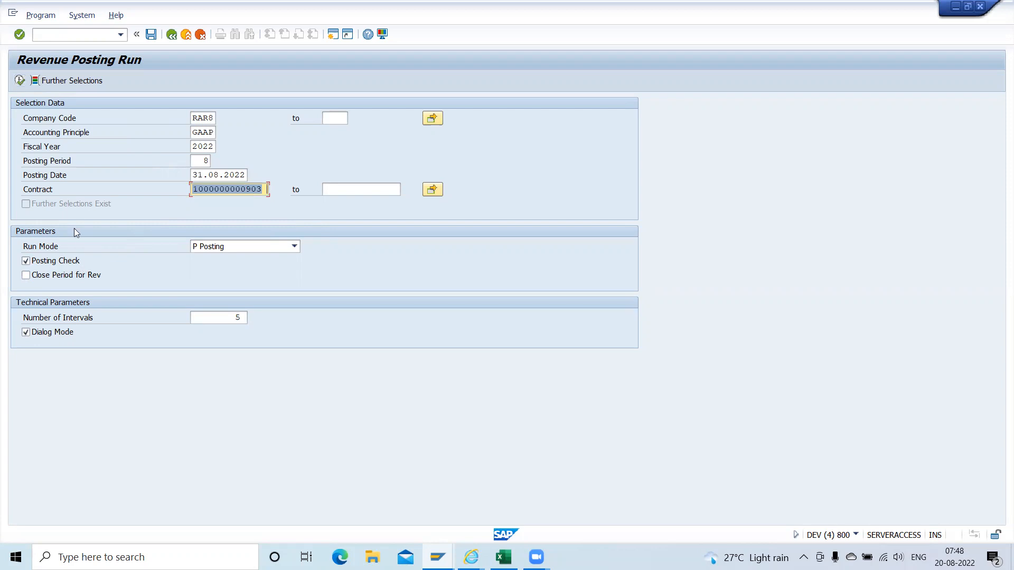
pyautogui.click(19, 80)
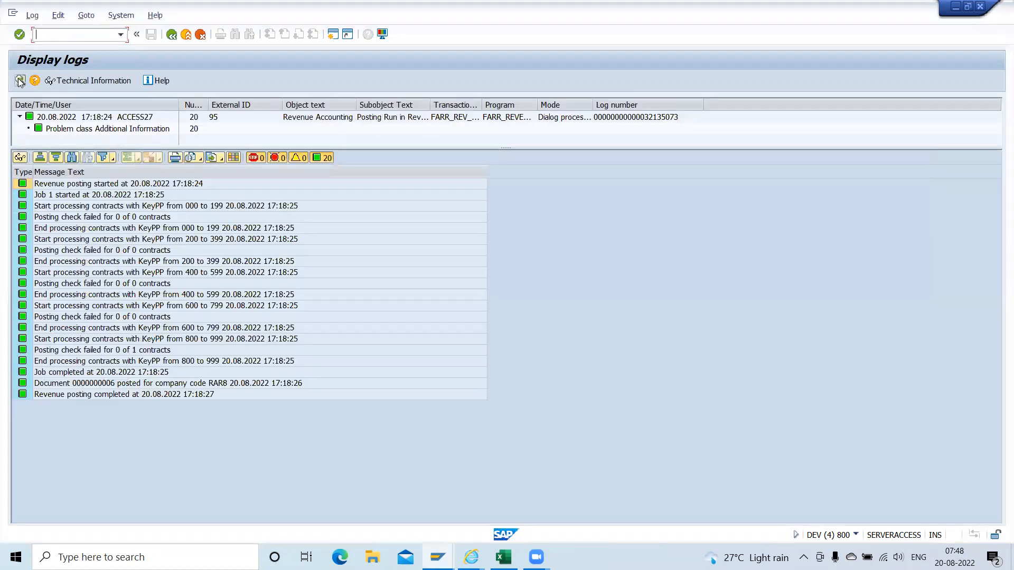
# Open the details of the log message about the posted document to check its document number, and close them.
pyautogui.doubleClick(94, 385)
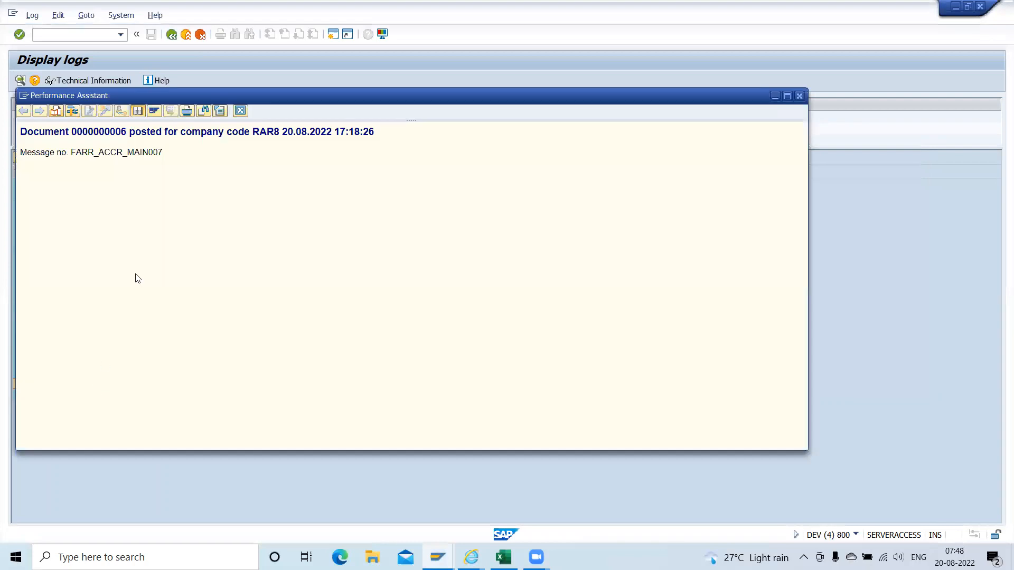
pyautogui.doubleClick(111, 138)
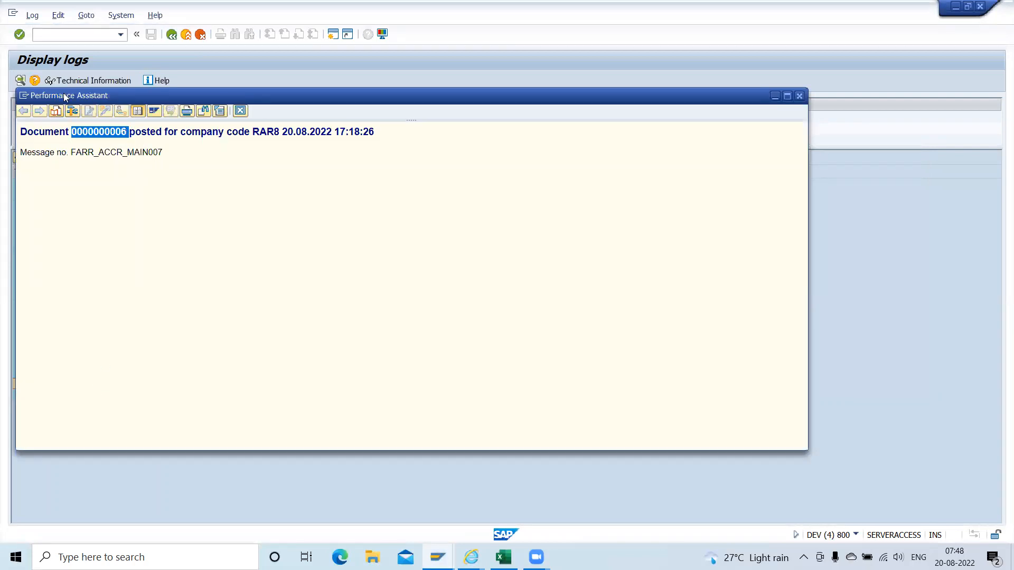
pyautogui.click(240, 111)
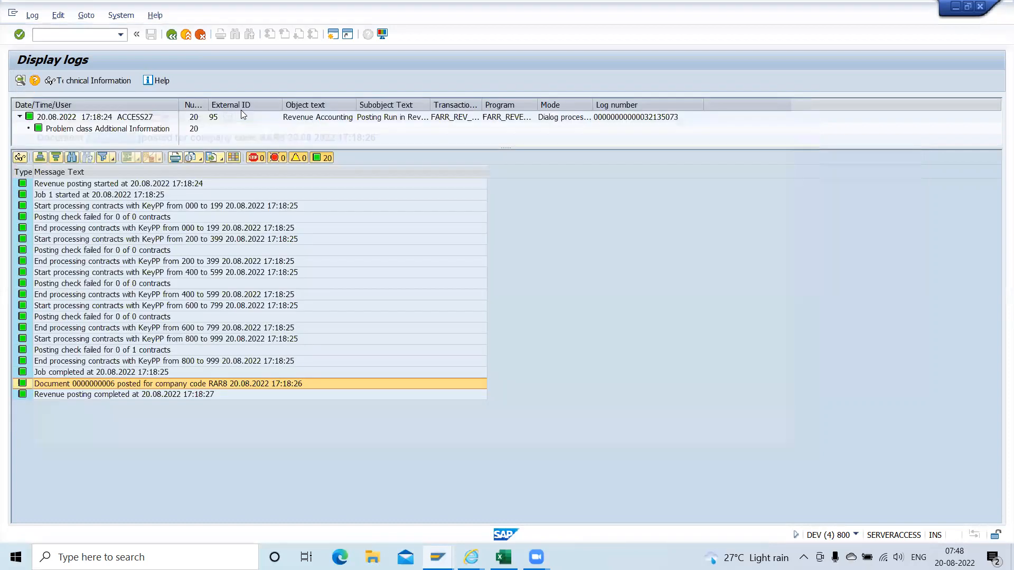
# Switch to SAP Easy Access, start transaction fb03 and display document 6.
pyautogui.hotkey('alt', 'Tab')
pyautogui.hotkey('alt', 'Tab')
pyautogui.hotkey('alt', 'Tab')
pyautogui.hotkey('alt', 'Tab')
pyautogui.hotkey('alt', 'Tab')
pyautogui.hotkey('alt', 'Tab')
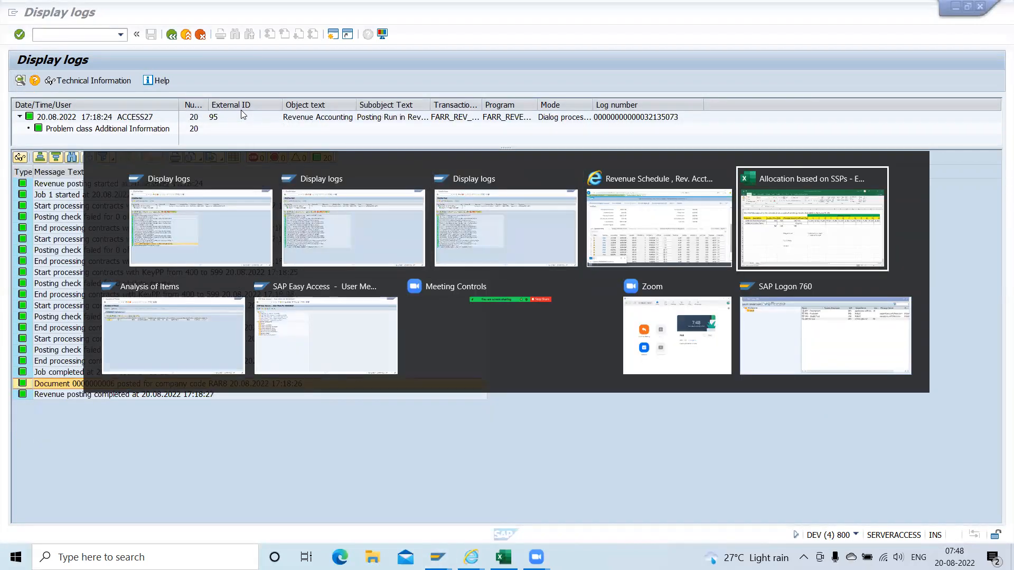
pyautogui.write('fb03')
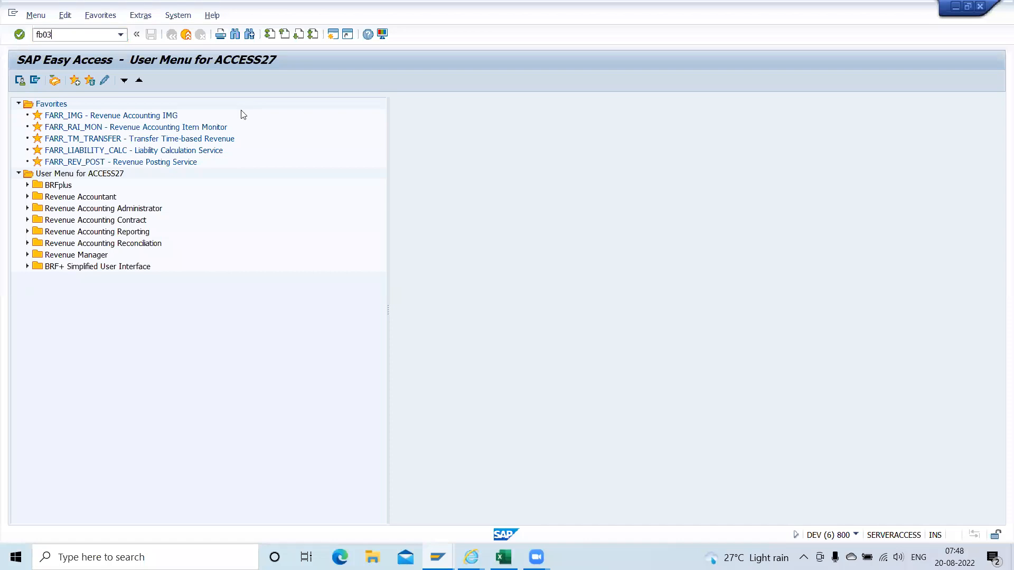
pyautogui.press('Return')
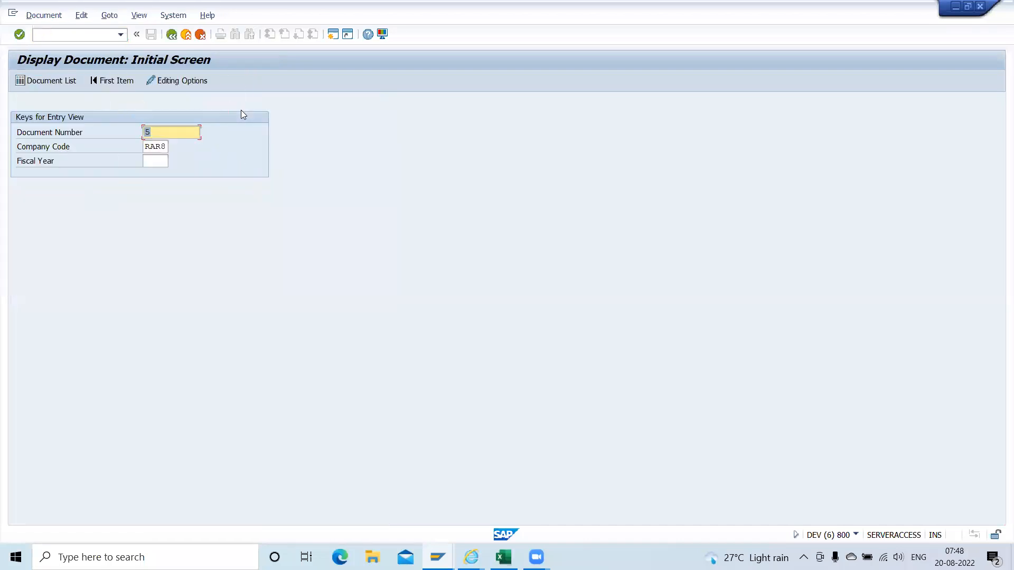
pyautogui.write('6')
pyautogui.press('Return')
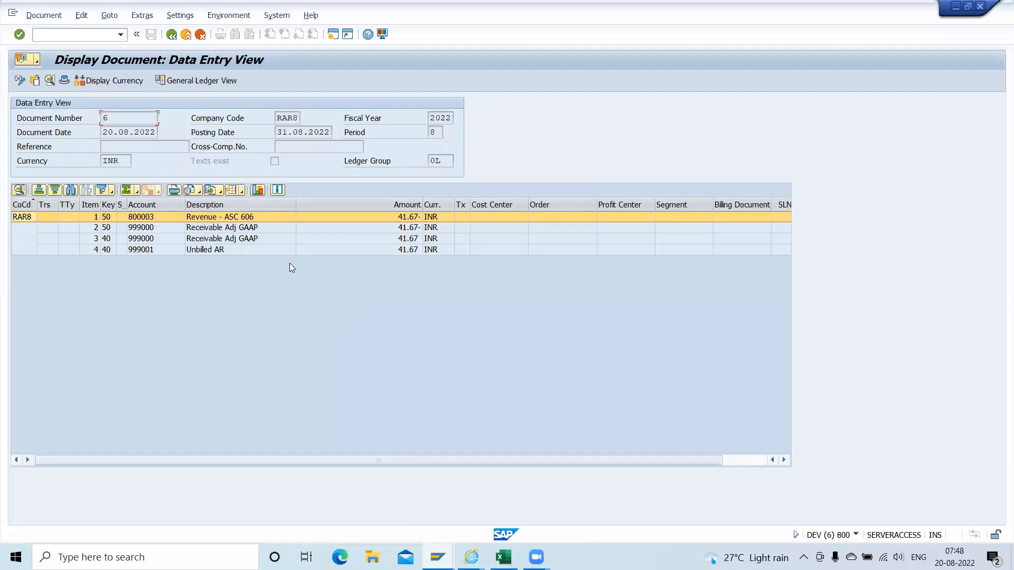
# Total the Amount column of the posted document and subtotal it by account.
pyautogui.click(379, 205)
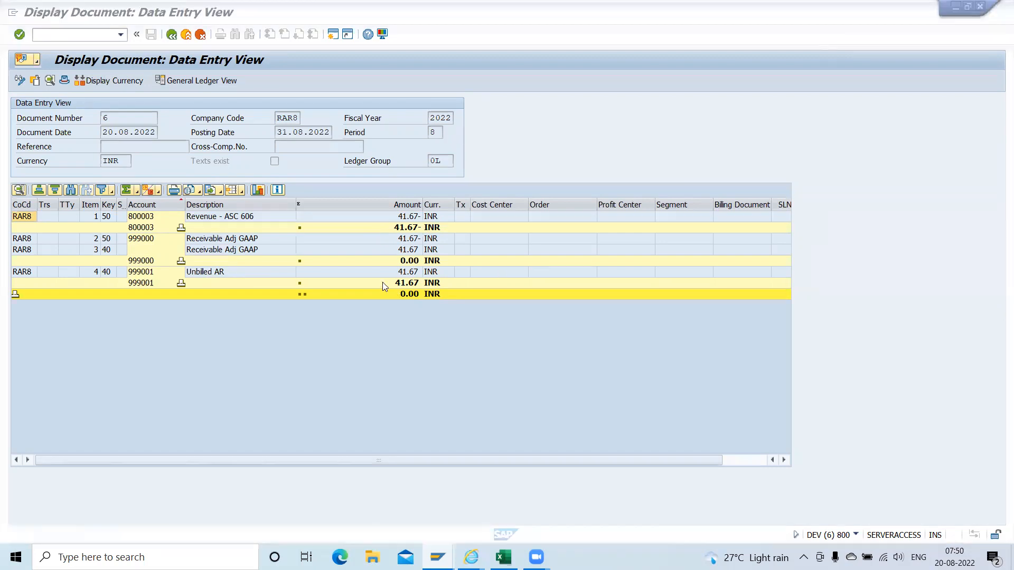
pyautogui.hotkey('alt', 'Tab')
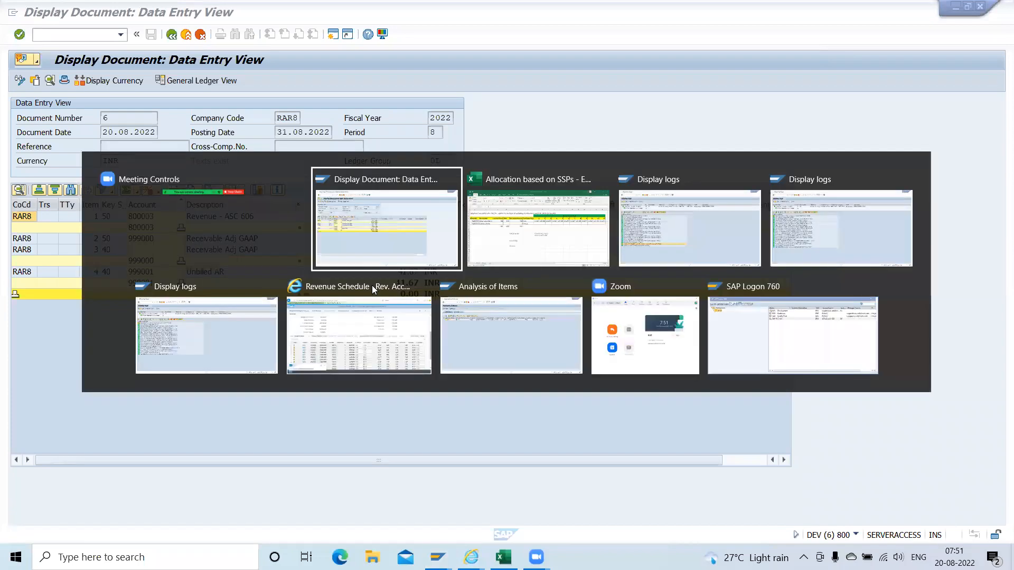